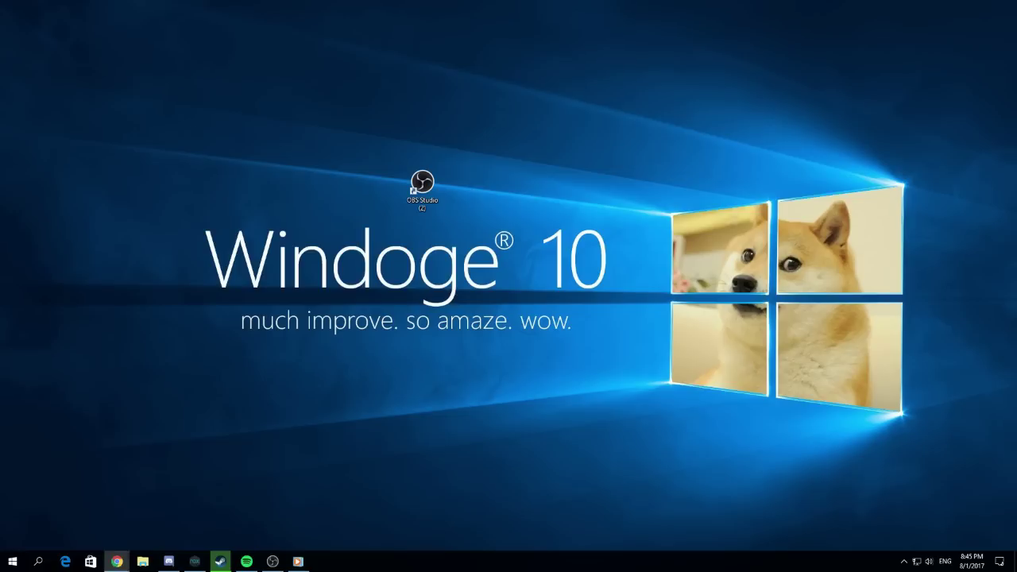
left_click_drag(333, 144, 443, 211)
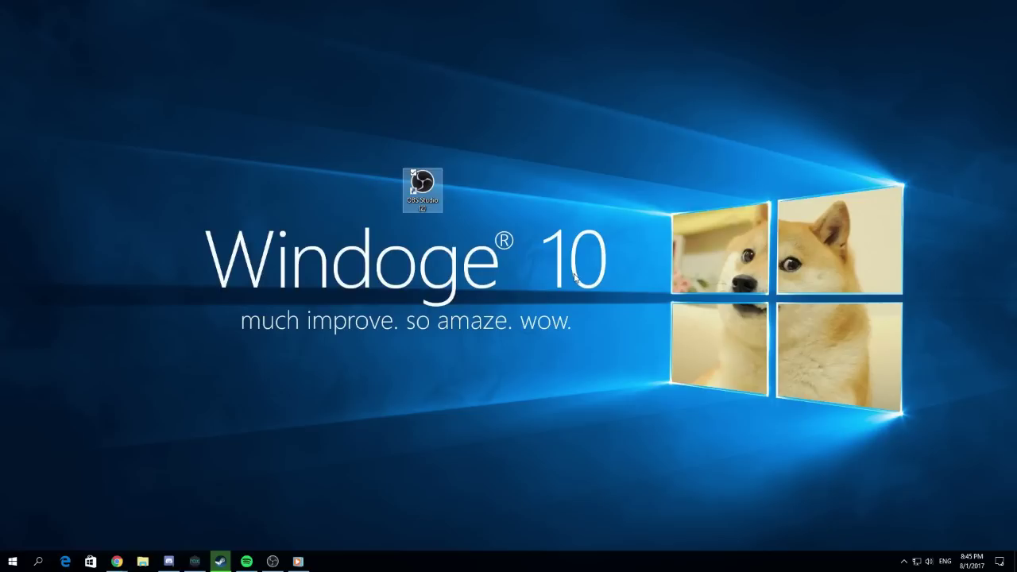
left_click(578, 190)
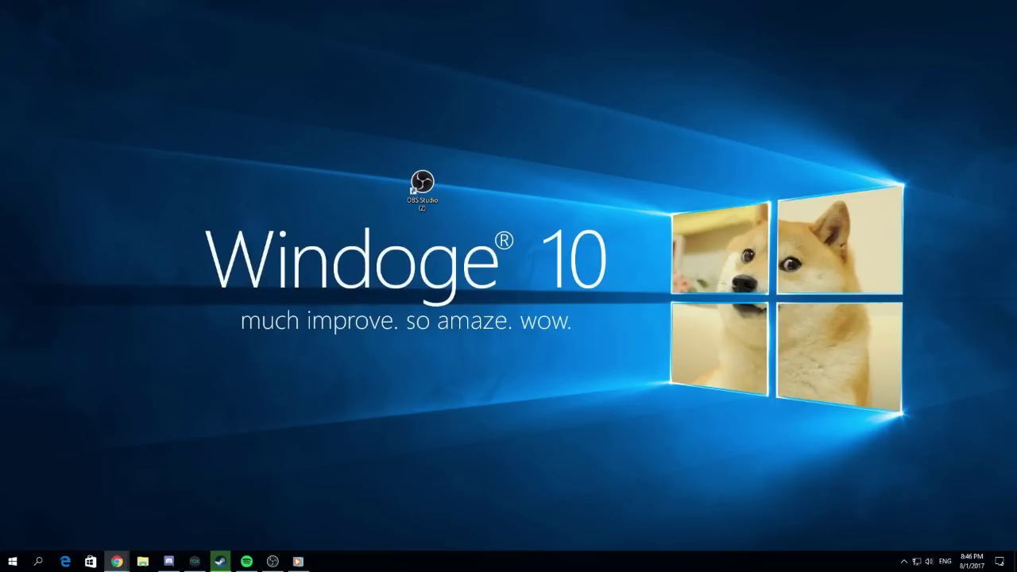
- Search Google for "obs" in Chrome and view the Open Broadcaster Software website's home page
left_click(116, 561)
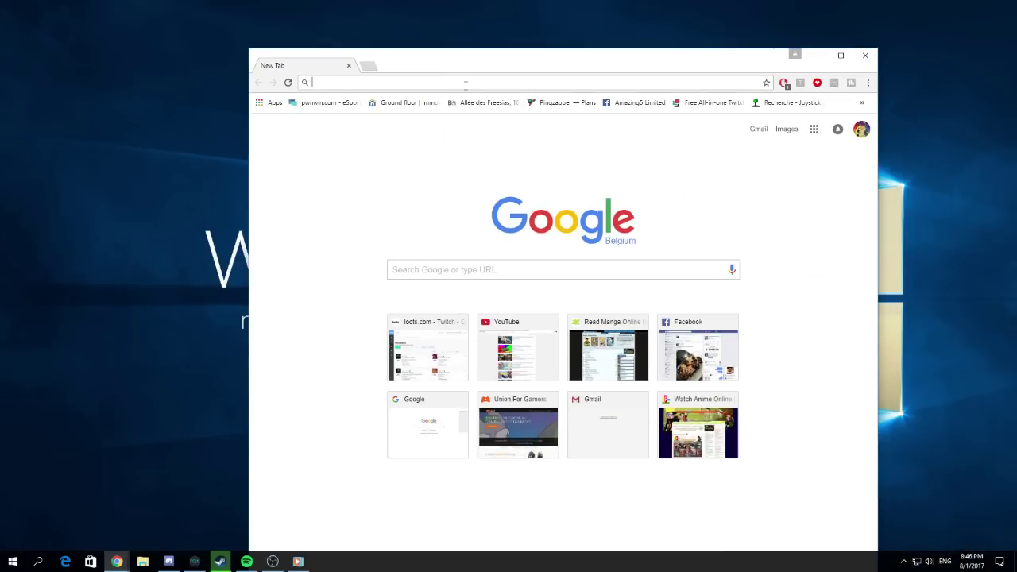
type("goo")
key("Return")
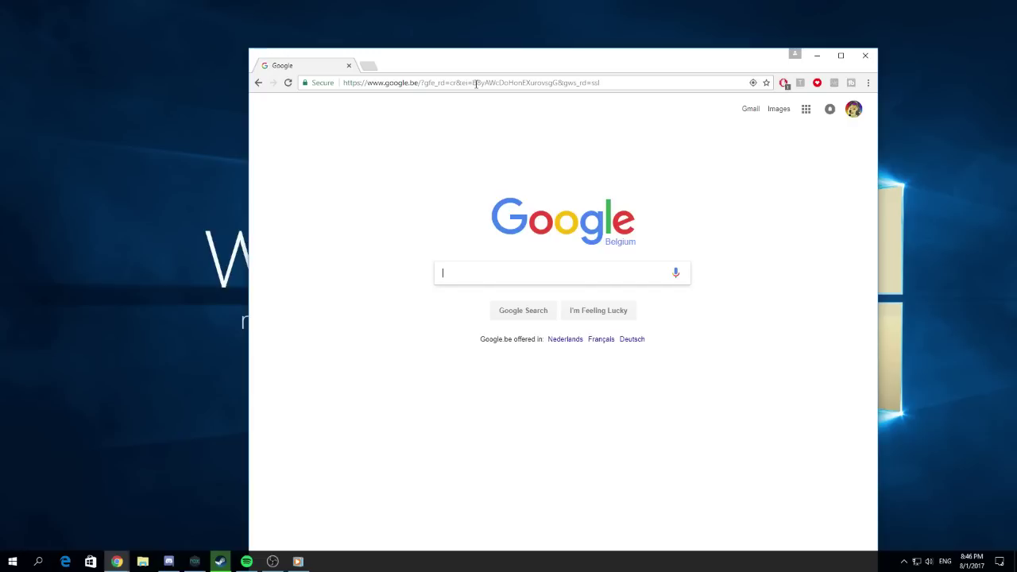
type("obs")
key("Return")
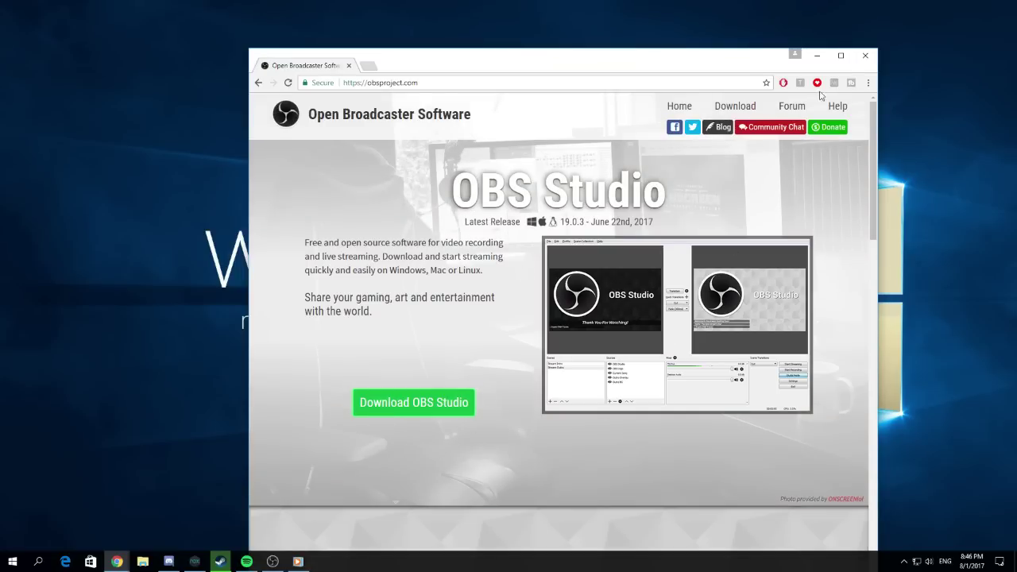
key("super+d")
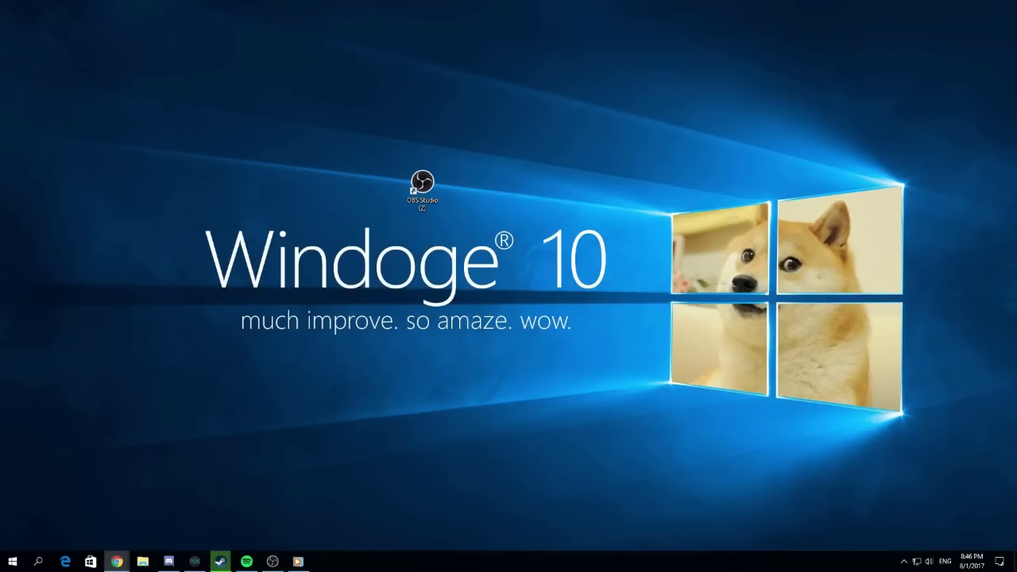
- Bring the OBS window onto this desktop and move the OBS Studio shortcut out of its way
left_click_drag(1016, 93, 665, 60)
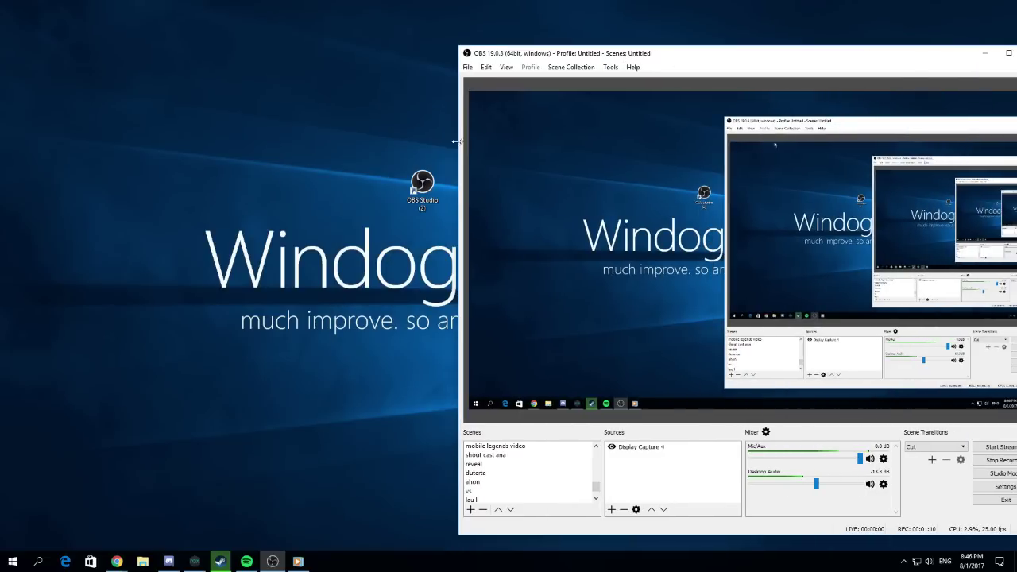
left_click_drag(421, 187, 220, 129)
left_click_drag(600, 58, 403, 47)
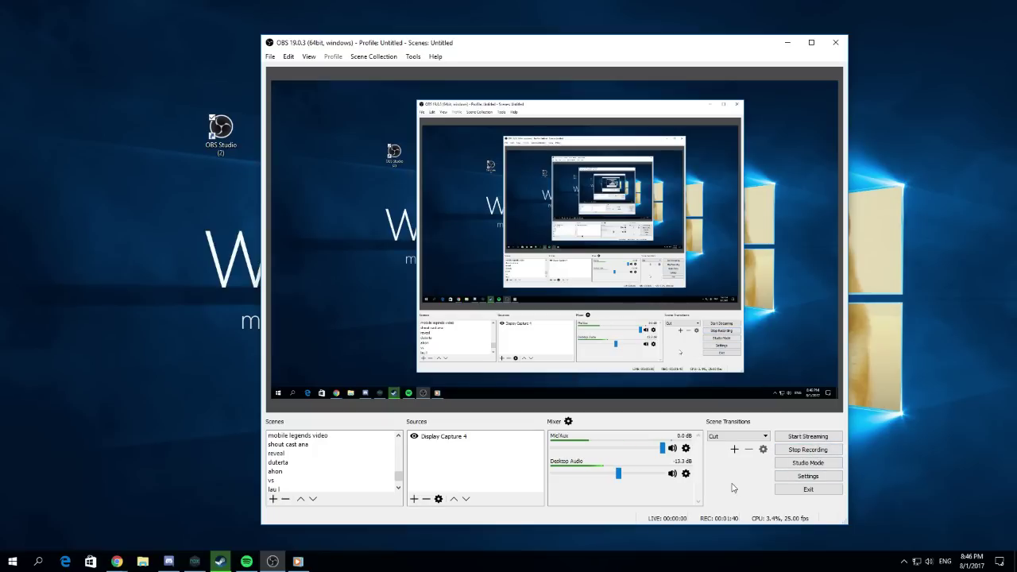
- Set the streaming service to Facebook Live in the OBS stream settings
left_click(794, 477)
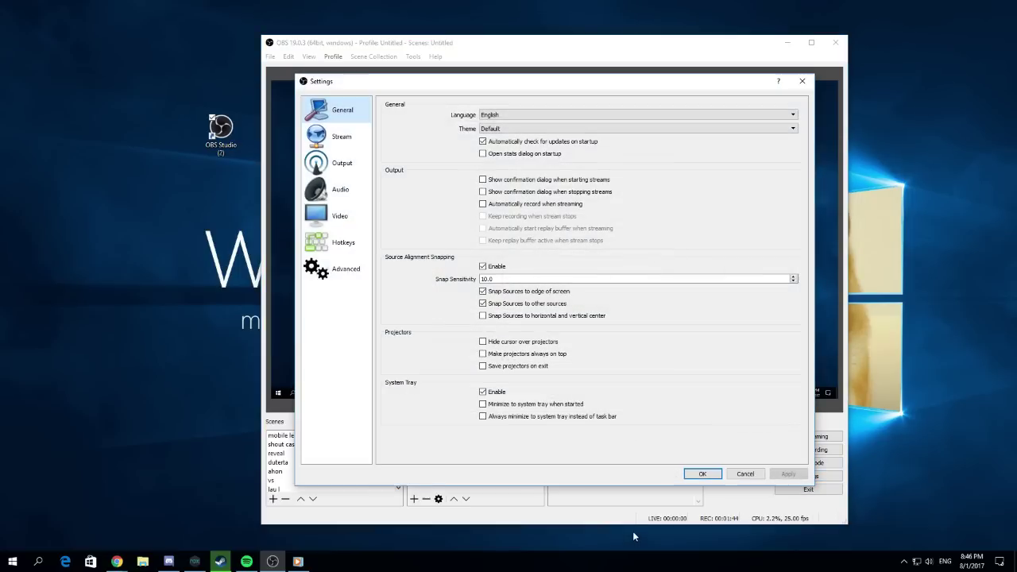
left_click(349, 138)
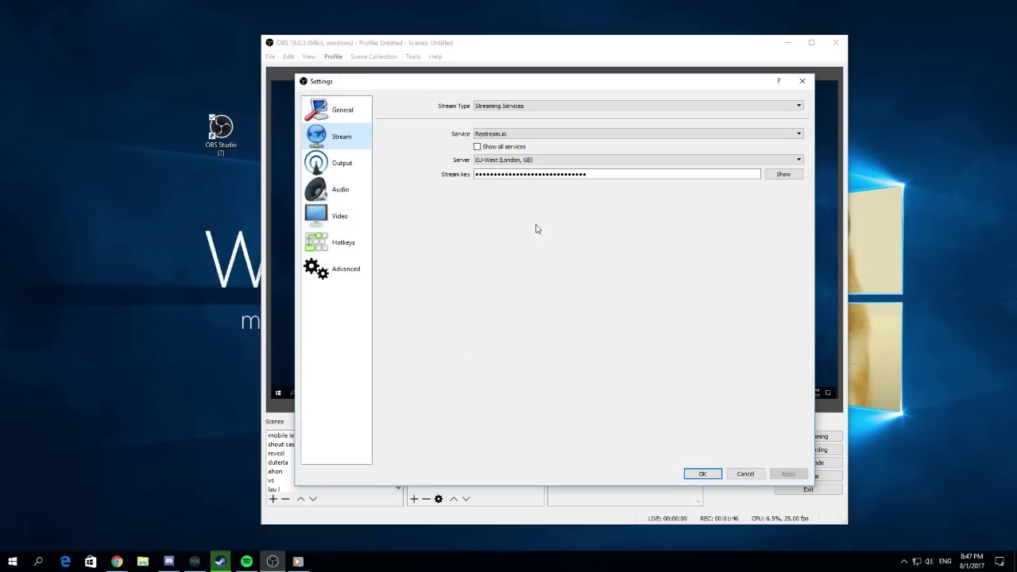
left_click(526, 135)
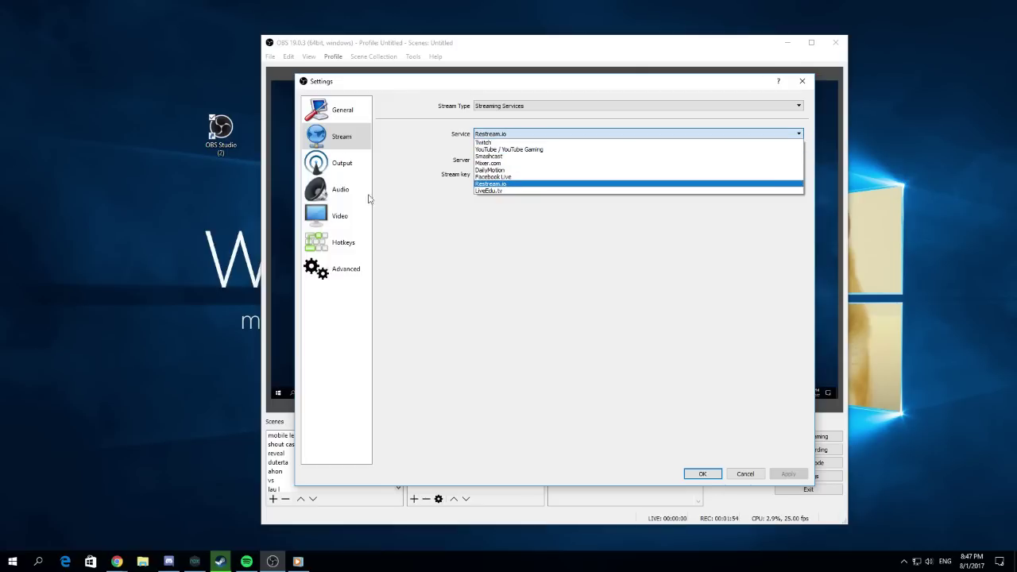
left_click(429, 237)
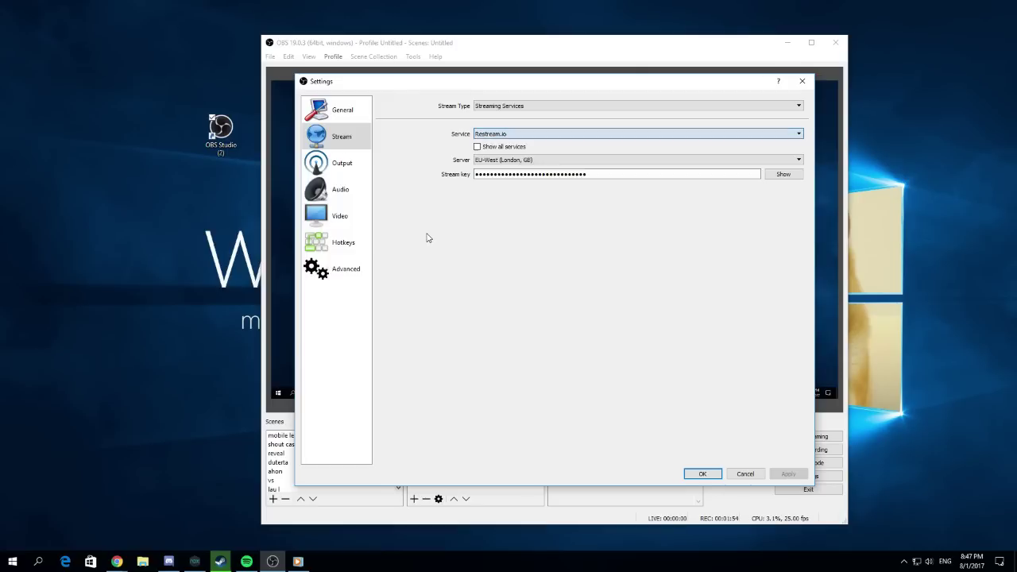
left_click(509, 135)
left_click(436, 238)
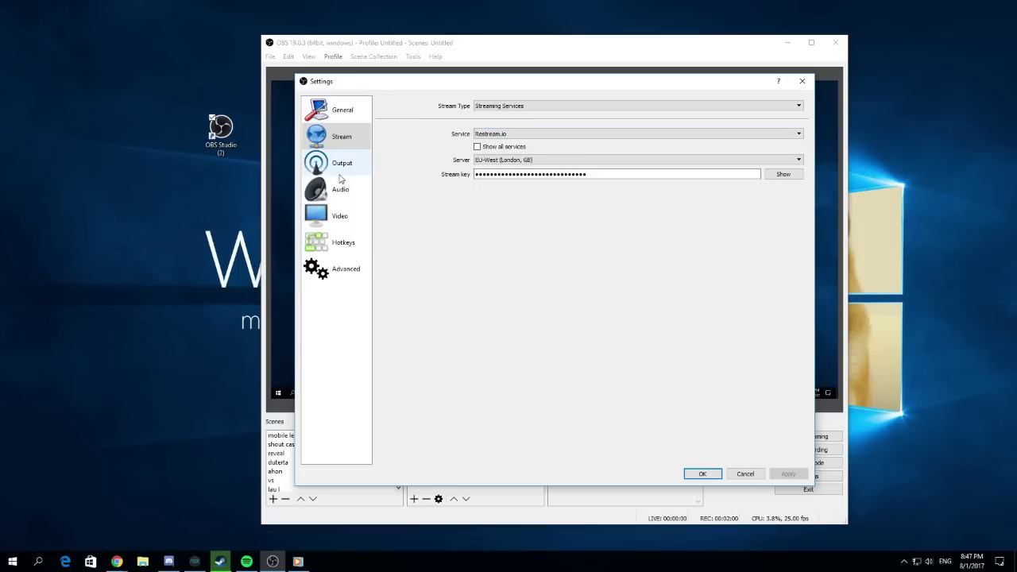
left_click(541, 134)
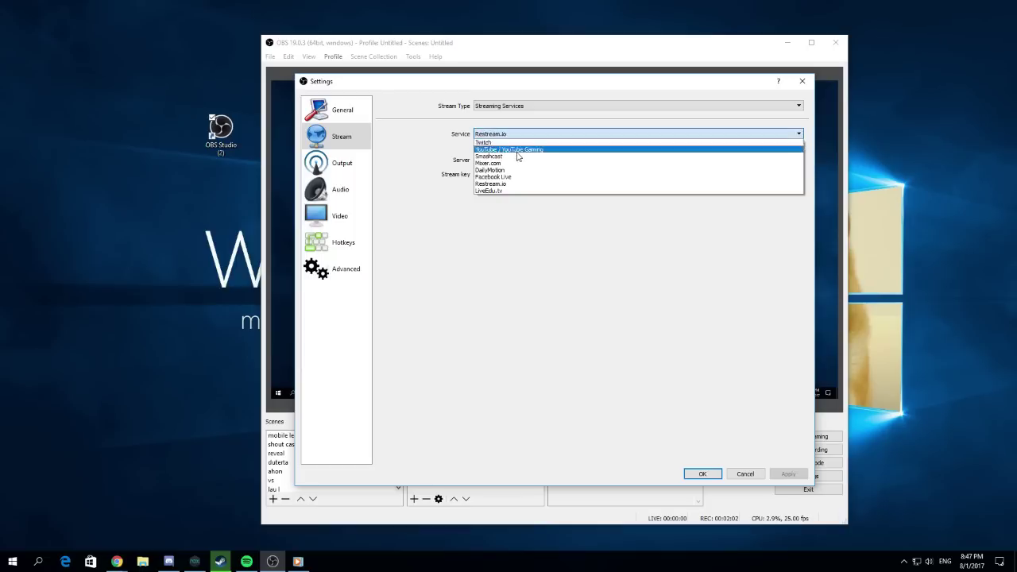
left_click(511, 176)
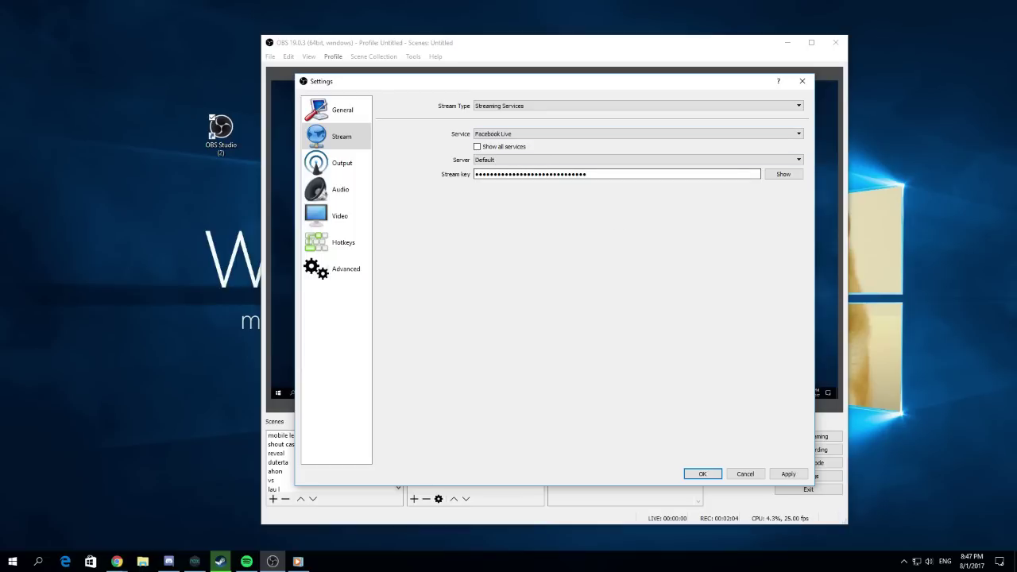
- Switch to Chrome and create a new live video from the Facebook page's Video Library, continuing to its post details
left_click(117, 562)
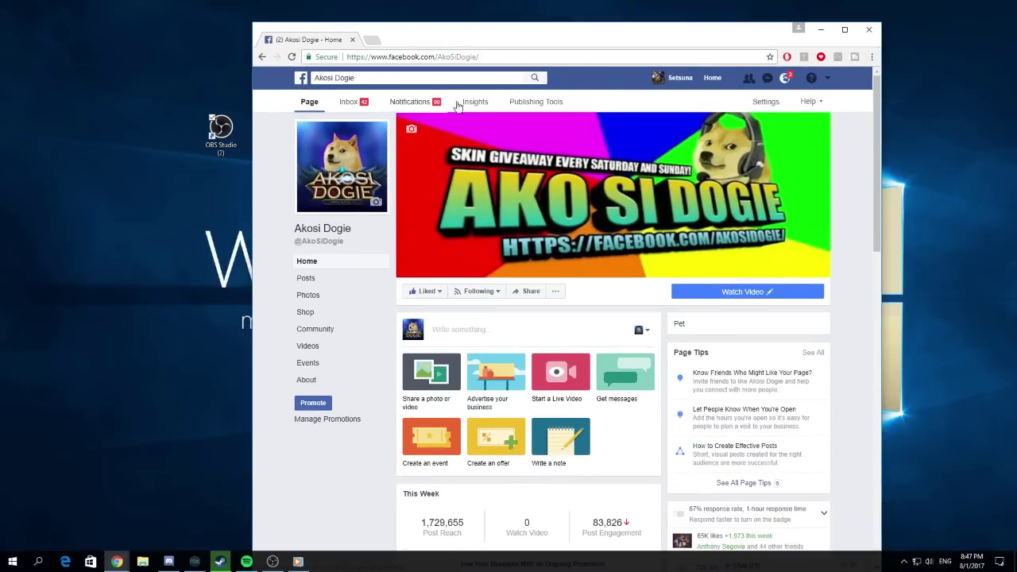
left_click(522, 104)
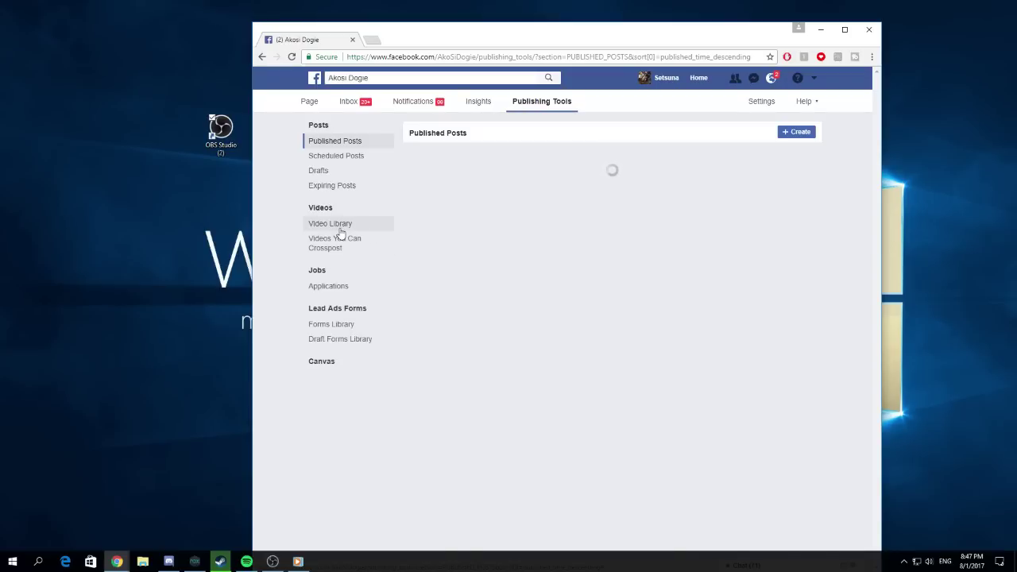
left_click(339, 228)
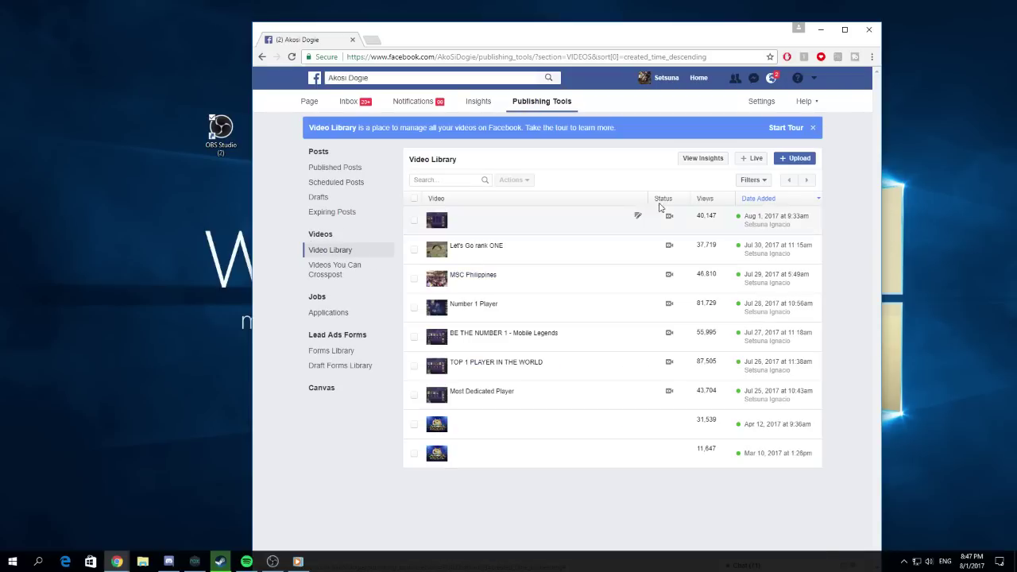
left_click(755, 160)
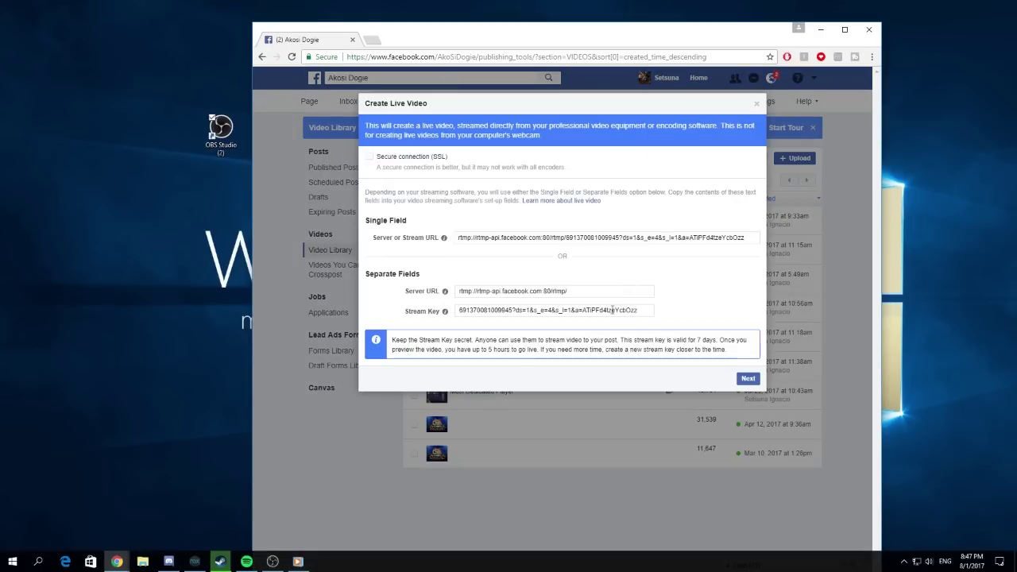
left_click(748, 379)
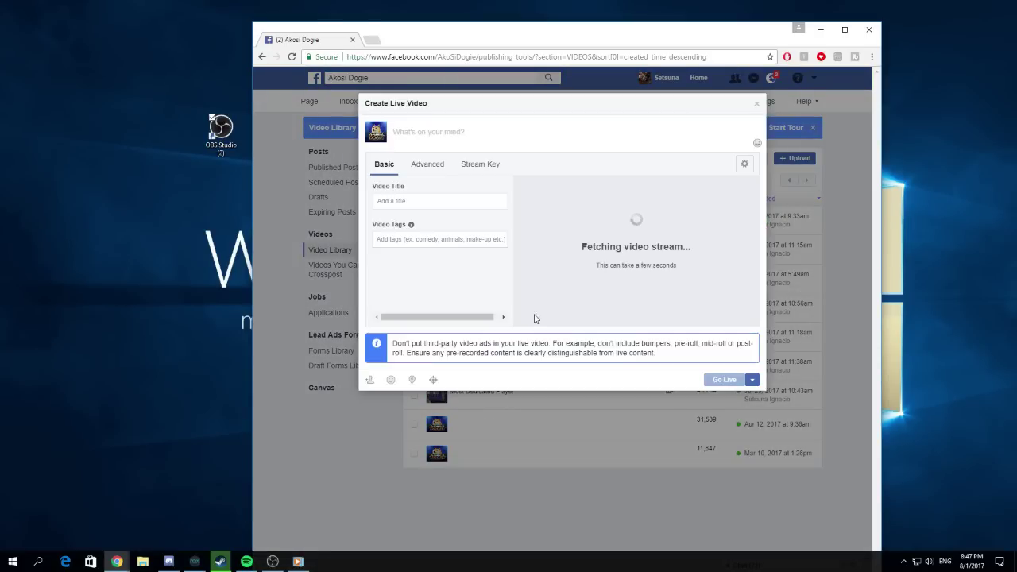
- Copy the live video's stream key from Facebook and paste it into the OBS stream key field, showing the key unmasked
left_click(476, 169)
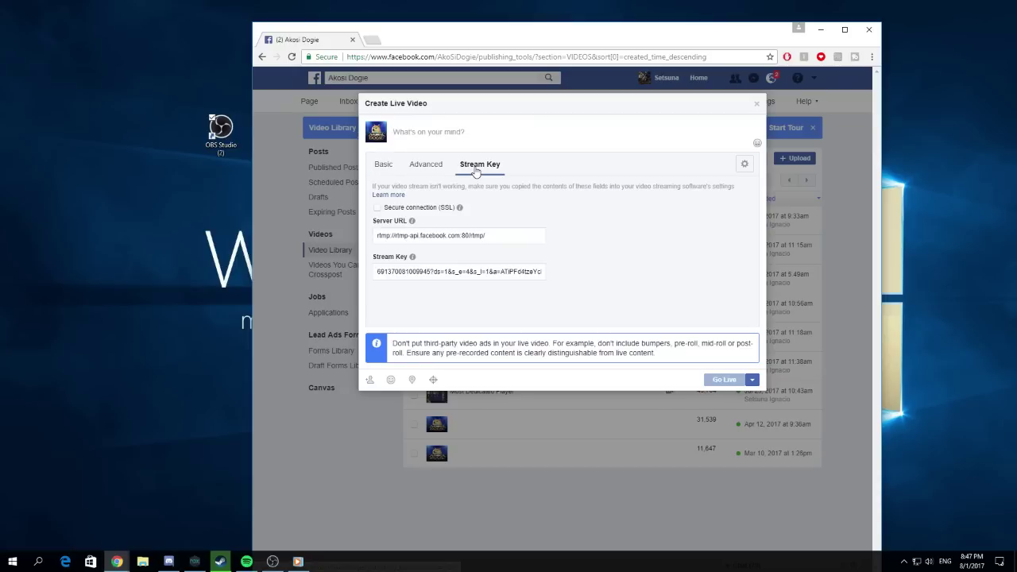
left_click(470, 271)
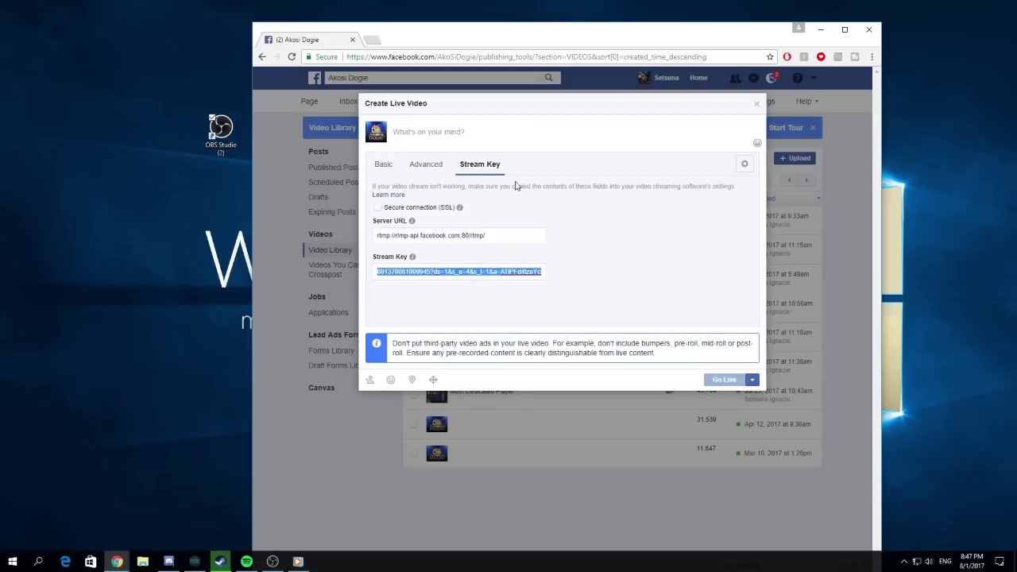
left_click_drag(534, 45, 1016, 40)
left_click(629, 176)
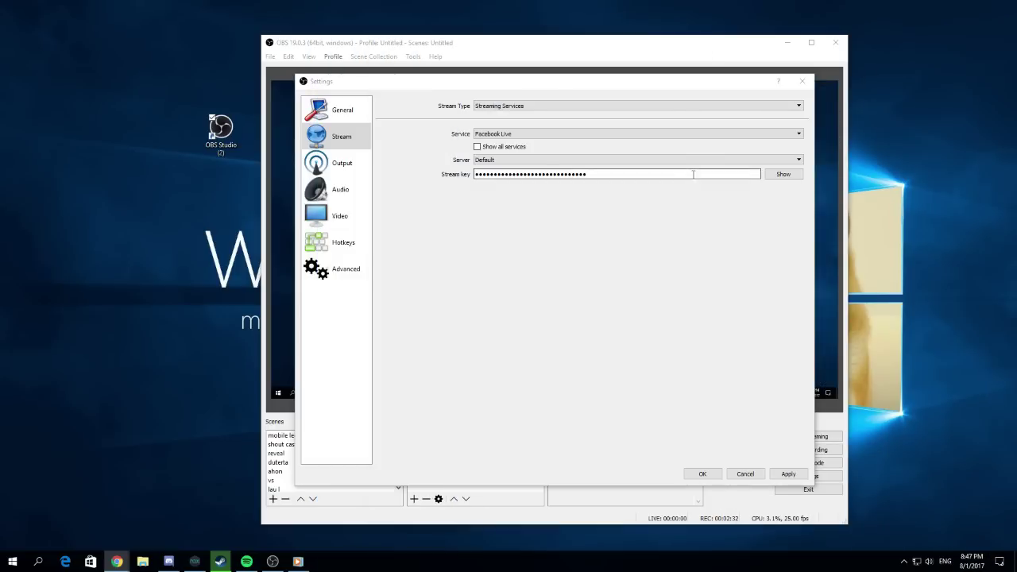
key("ctrl+a")
key("ctrl+v")
left_click(783, 175)
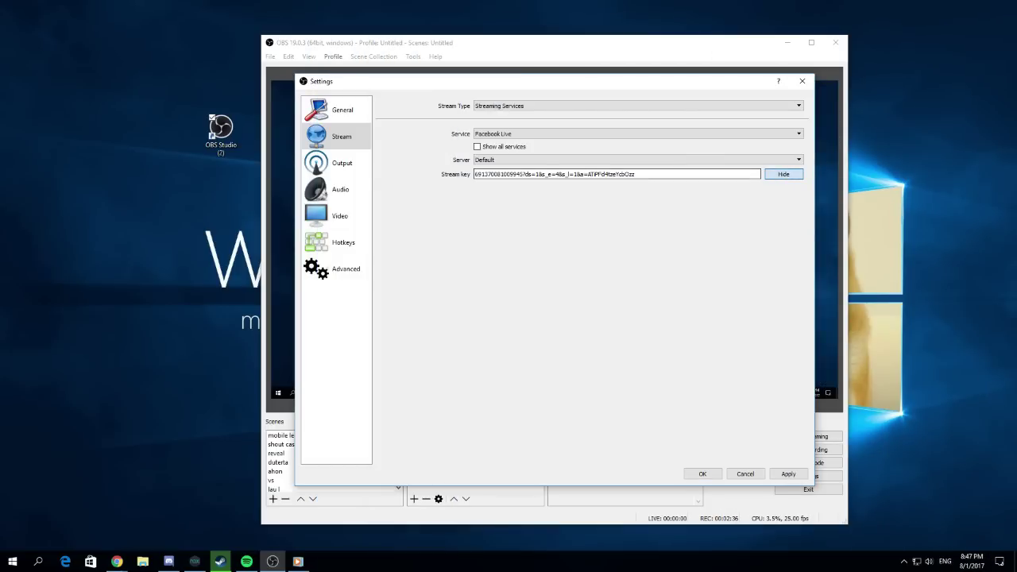
- Compare the pasted stream key with the one on Facebook and save the OBS stream settings
key("alt+Tab")
left_click_drag(1006, 24, 485, 24)
left_click_drag(739, 22, 762, 22)
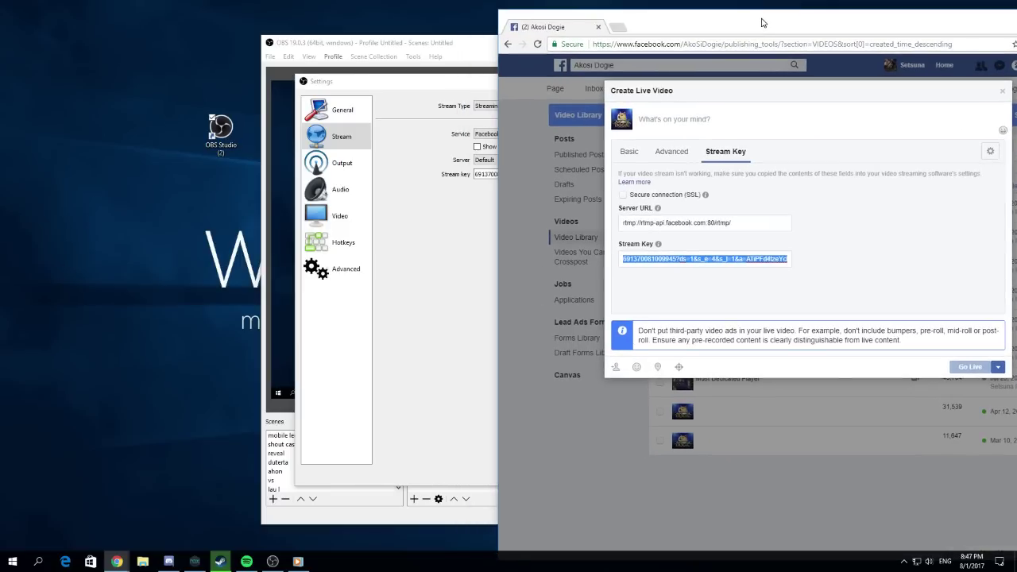
left_click(642, 262)
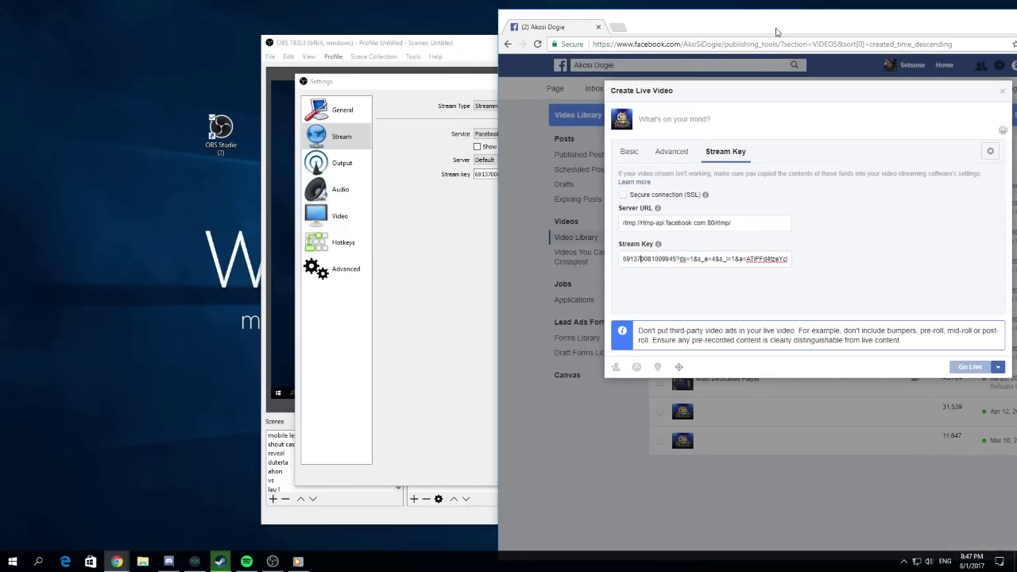
key("super+Down")
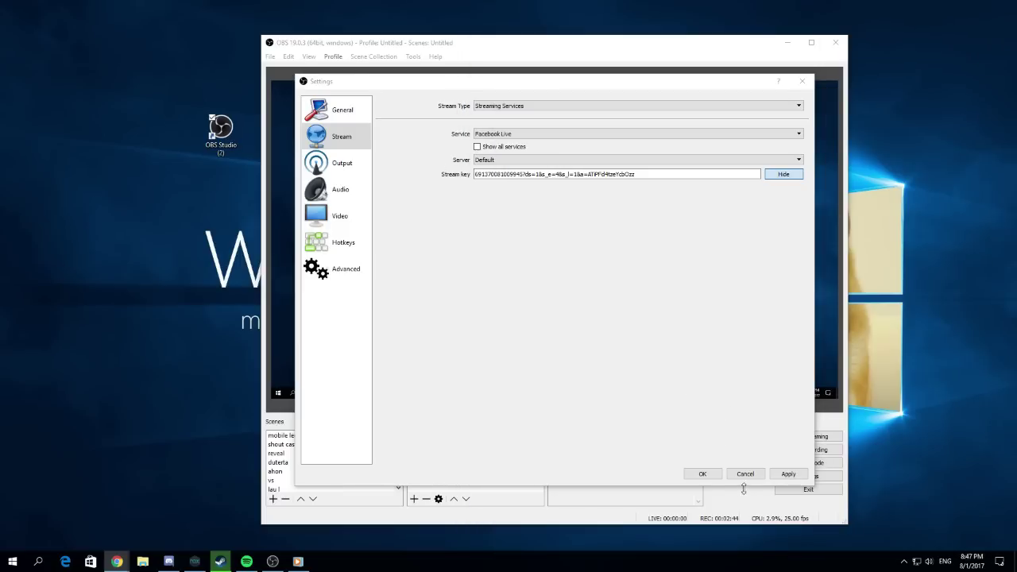
left_click(785, 473)
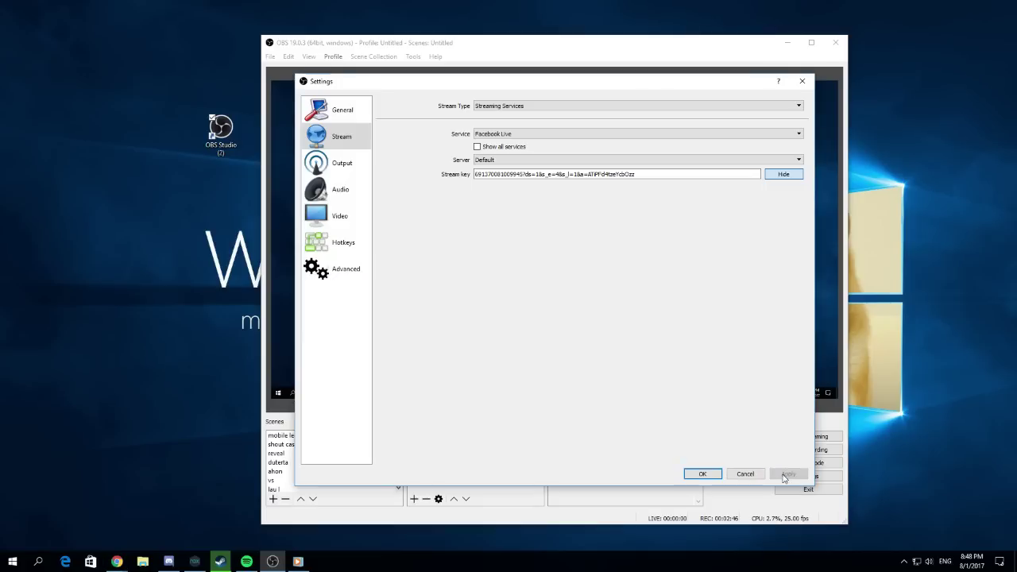
left_click(702, 474)
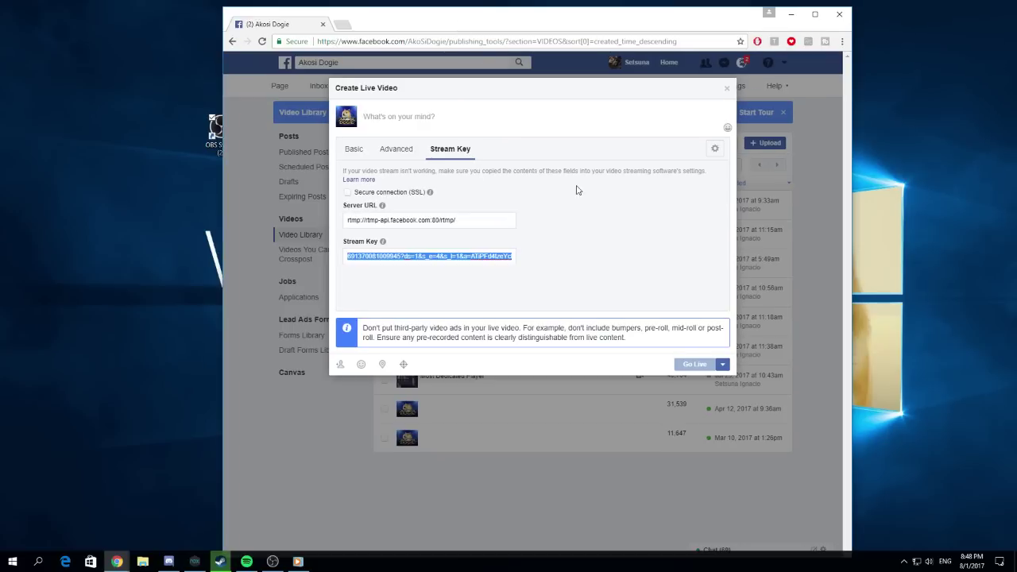
- View the live video's basic details on Facebook and discard the unpublished live post
left_click(356, 155)
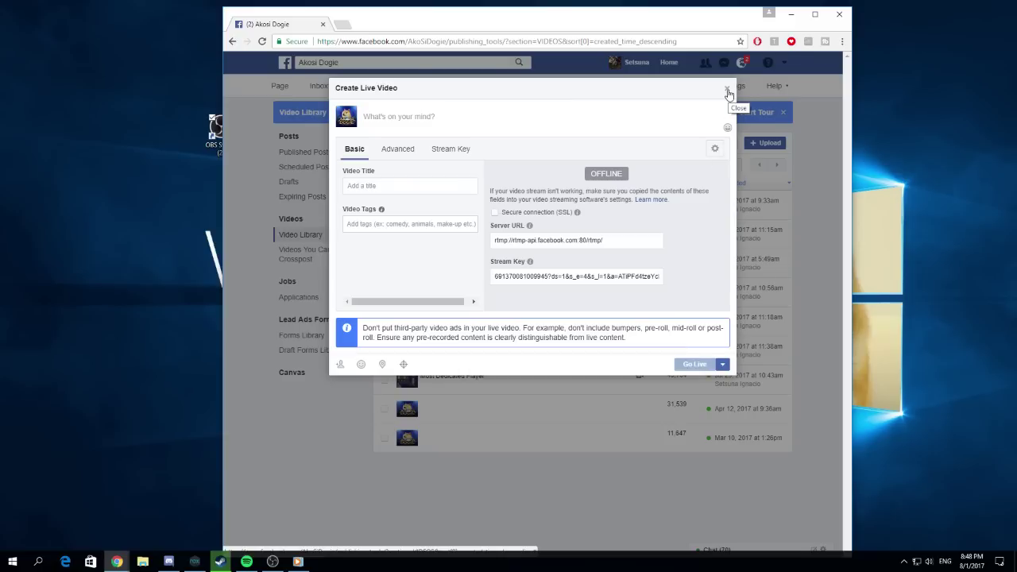
left_click(728, 92)
left_click(564, 256)
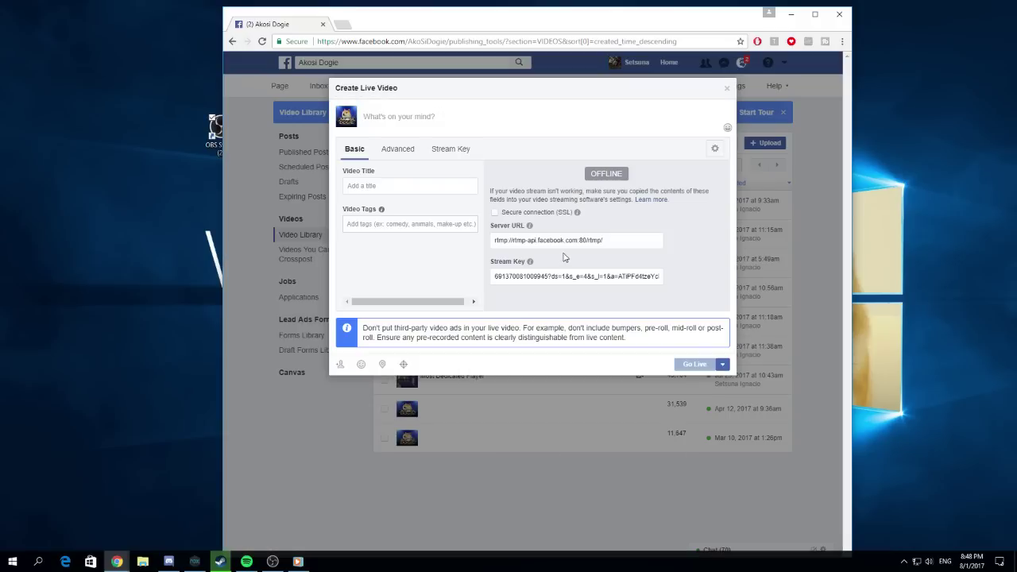
left_click(727, 92)
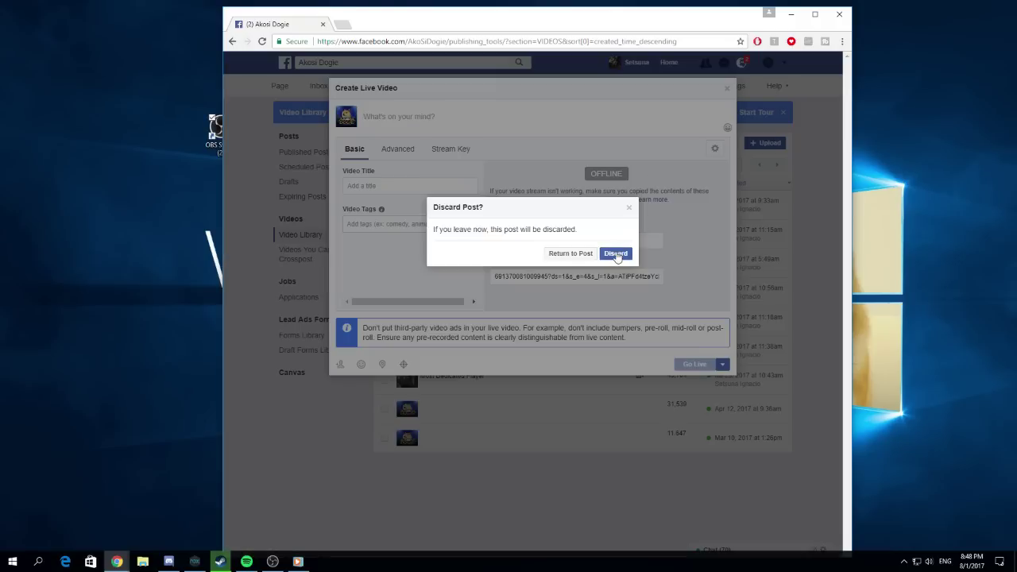
left_click(616, 253)
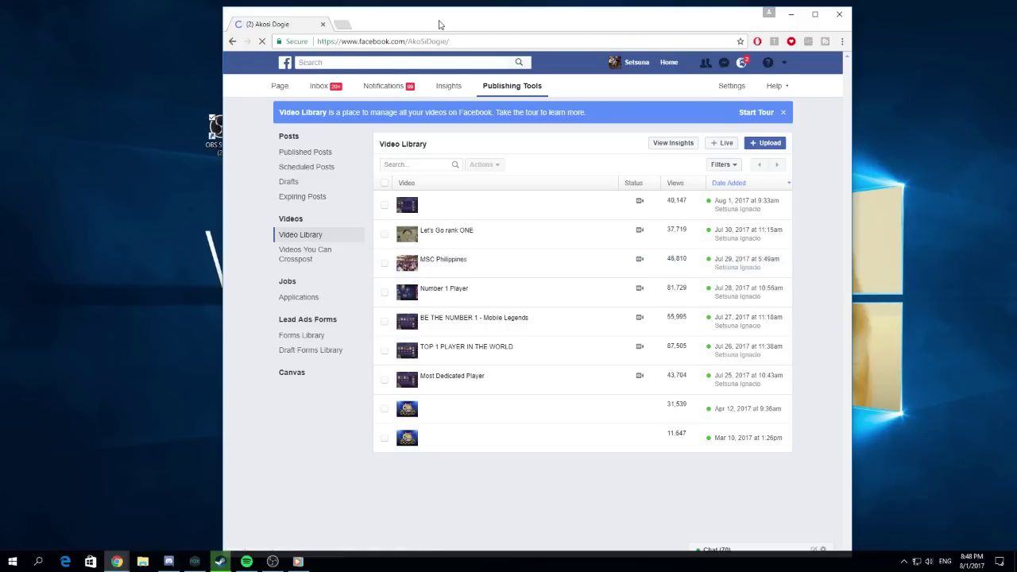
- Switch to OBS and examine the stream service settings and the streaming output's rate control and bitrate
key("alt+Tab")
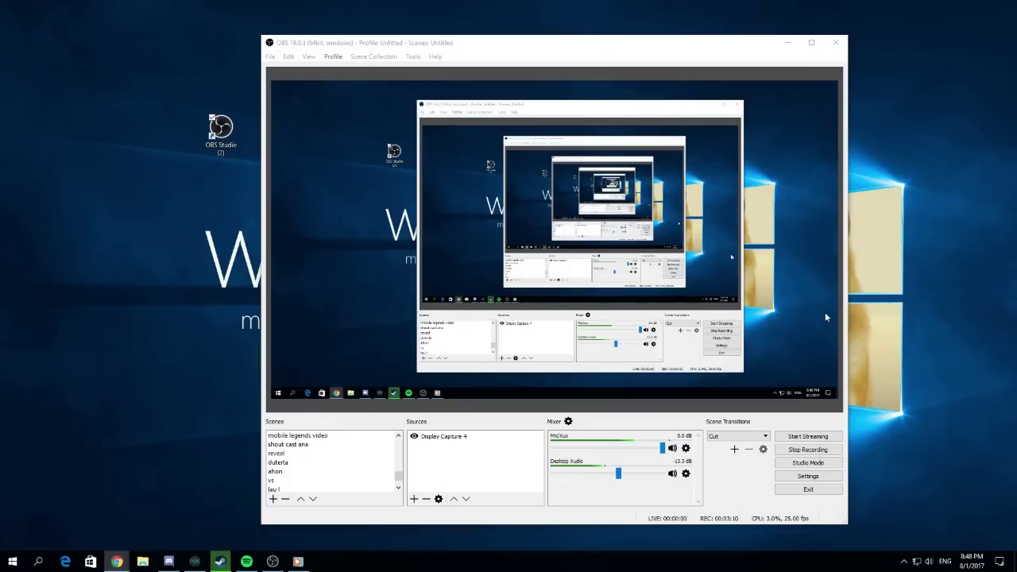
left_click(807, 476)
left_click(338, 137)
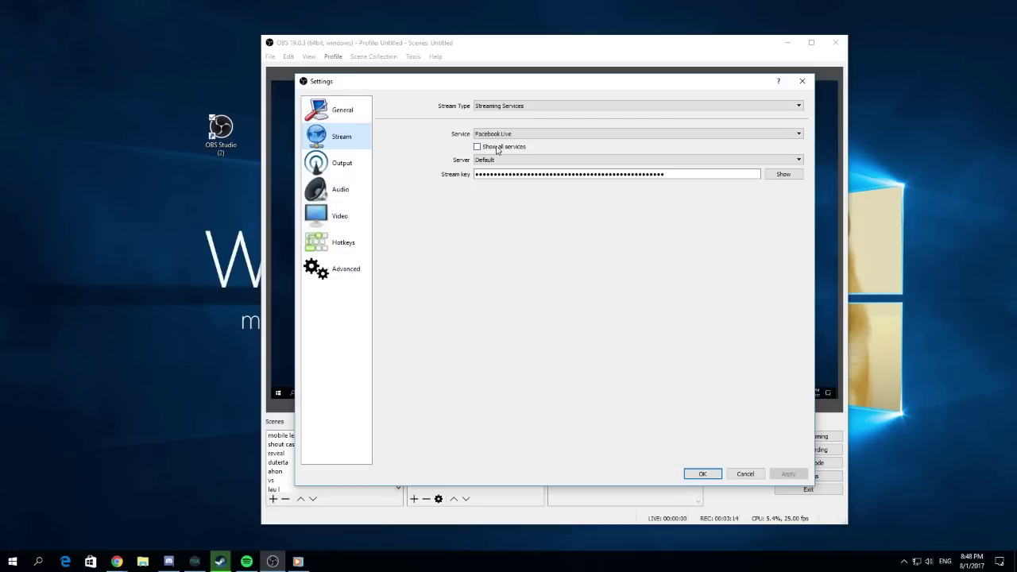
left_click(347, 167)
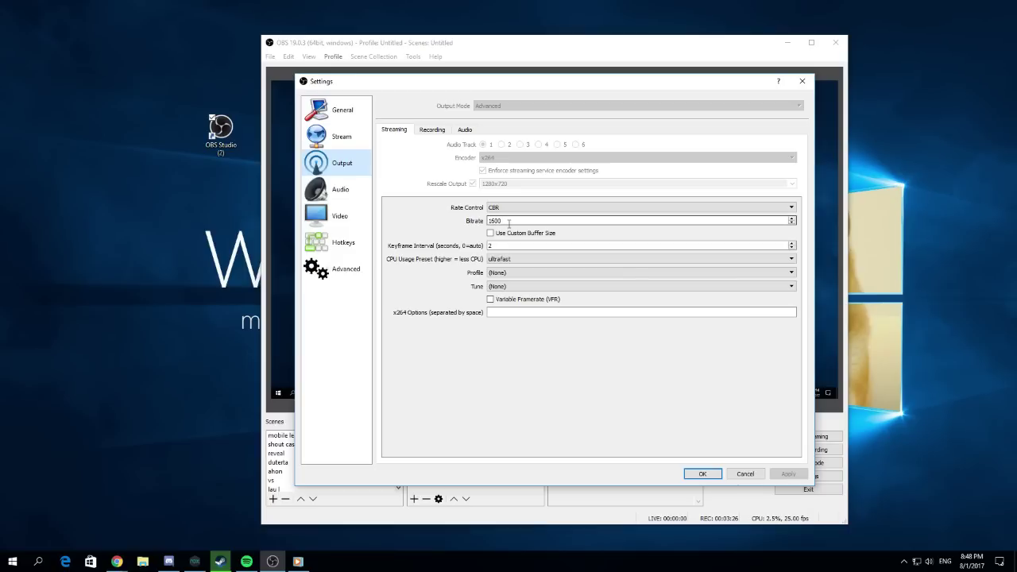
left_click_drag(517, 221, 474, 224)
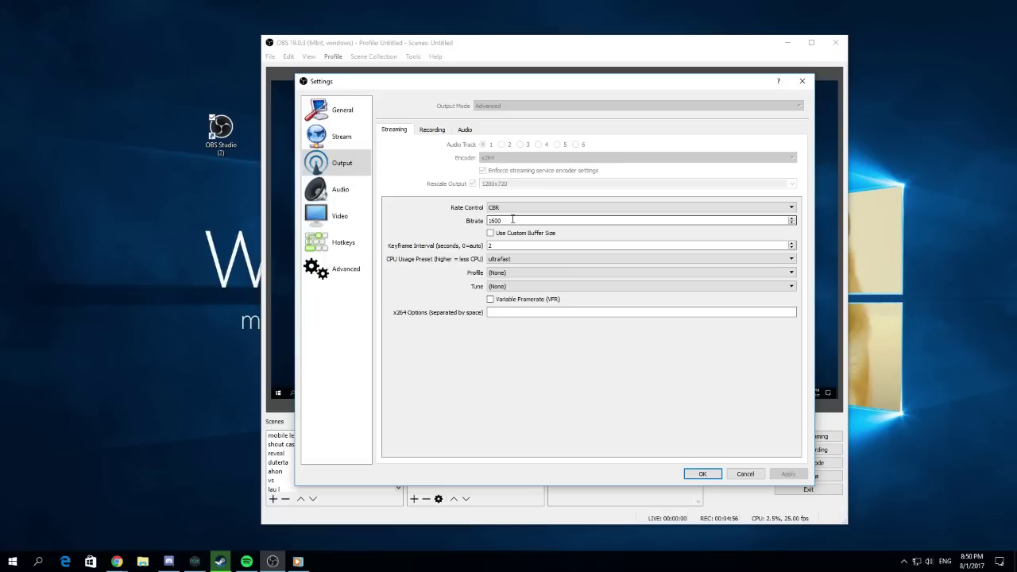
left_click_drag(509, 221, 481, 224)
left_click(509, 222)
left_click(528, 208)
left_click(529, 212)
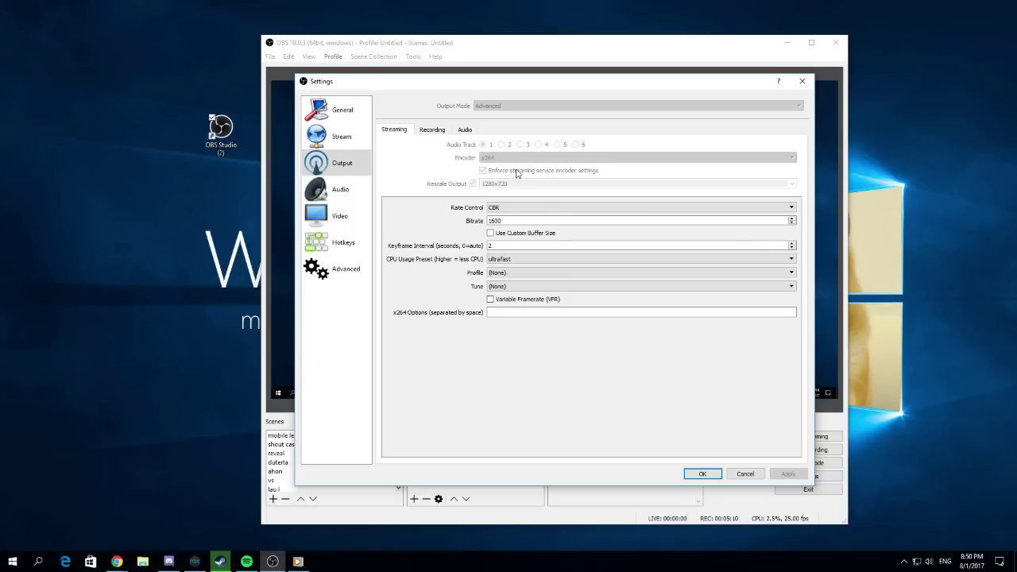
- Review the CPU usage preset options for the streaming encoder, picking ultrafast
left_click(515, 263)
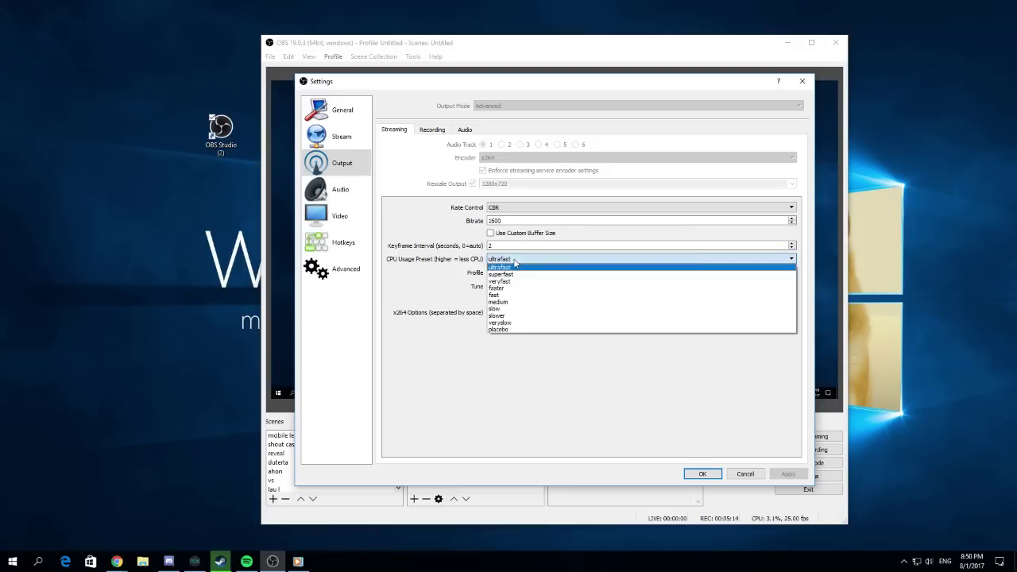
left_click(516, 267)
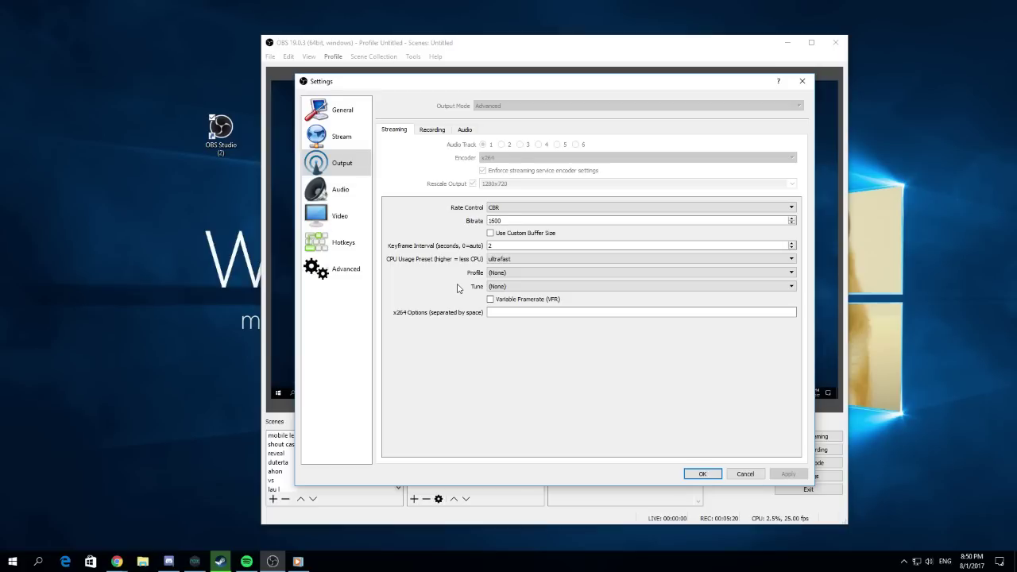
left_click(517, 261)
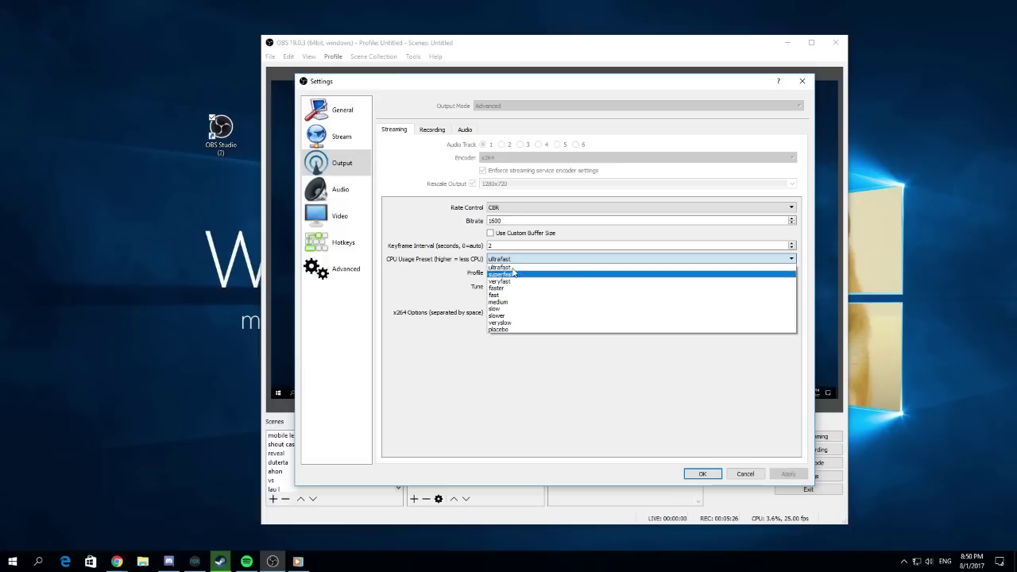
left_click(511, 267)
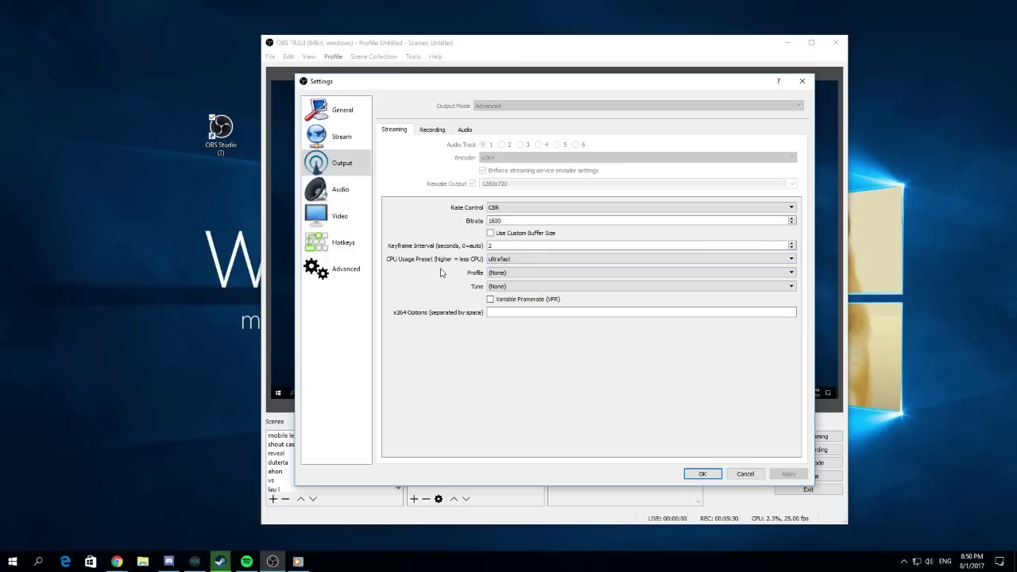
left_click(504, 261)
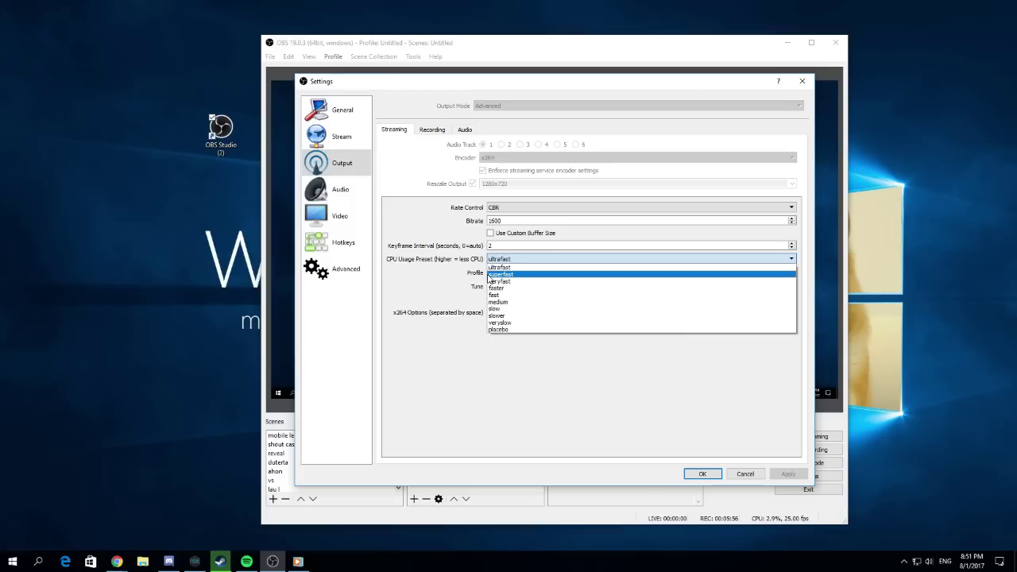
left_click(501, 267)
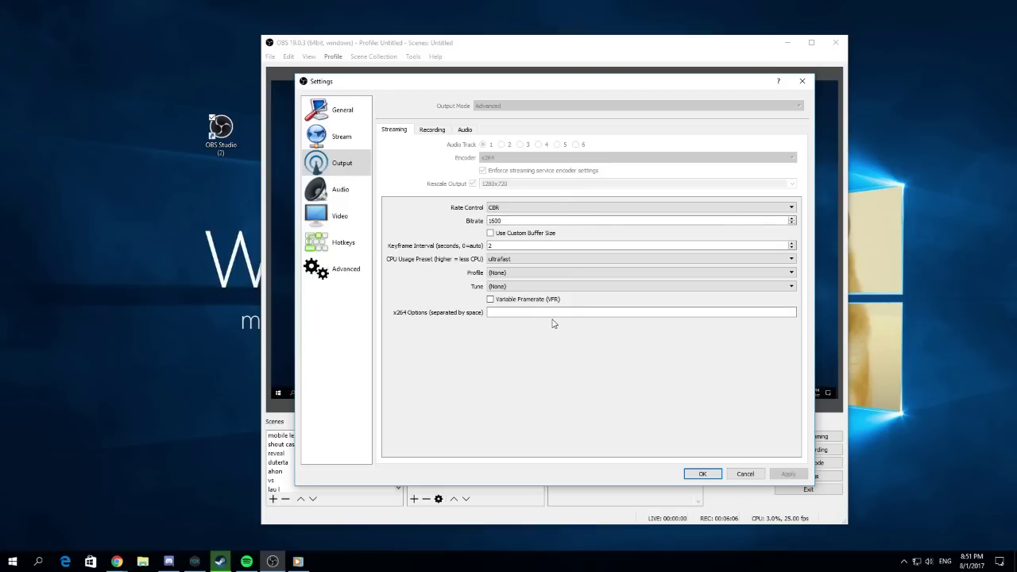
- Examine the recording output's encoder and bitrate settings and the audio output settings, returning to the streaming output
left_click(436, 132)
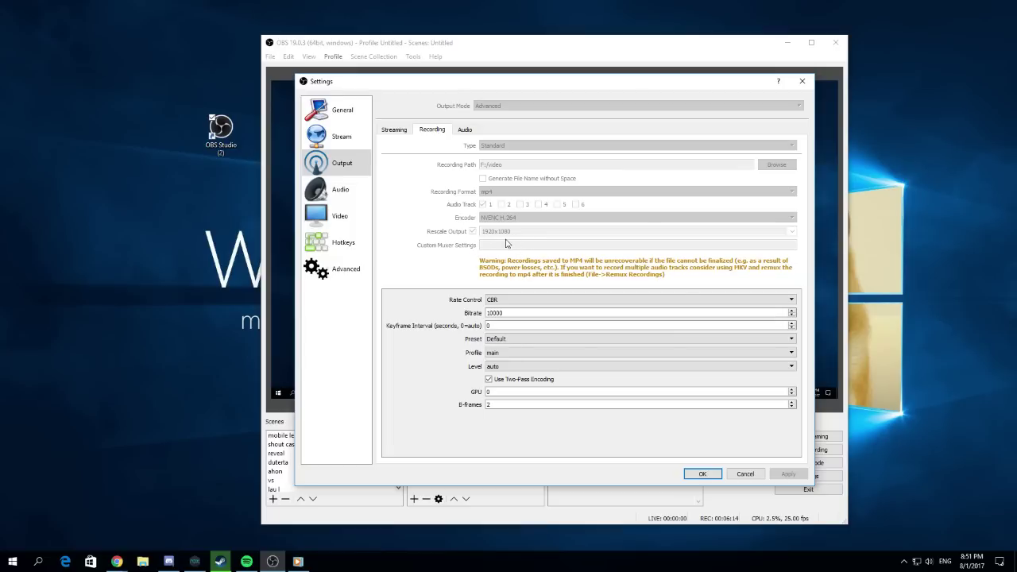
left_click(495, 314)
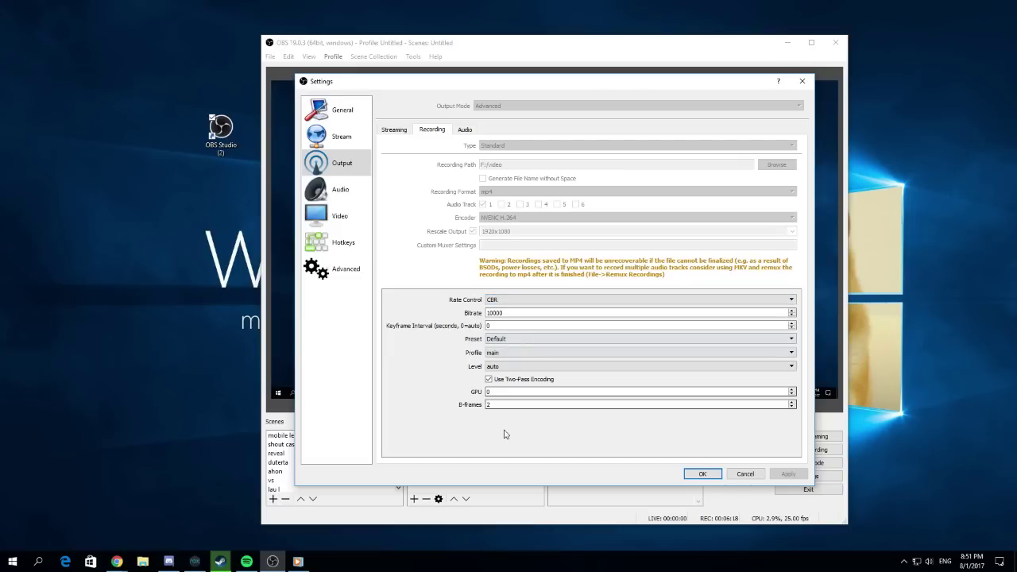
left_click(468, 130)
left_click(395, 130)
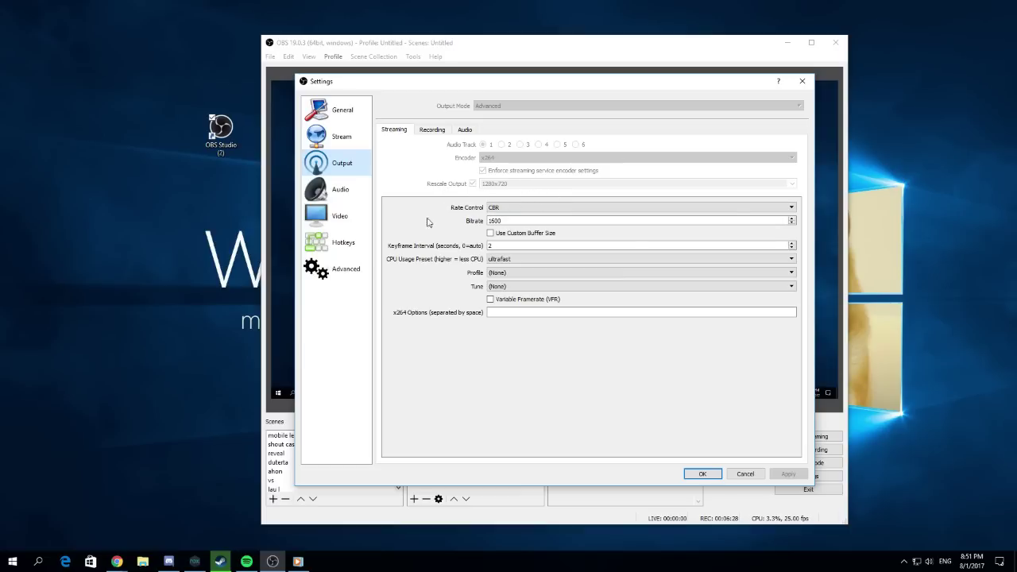
- Review the audio, video and advanced settings, and close the settings without saving
left_click(342, 190)
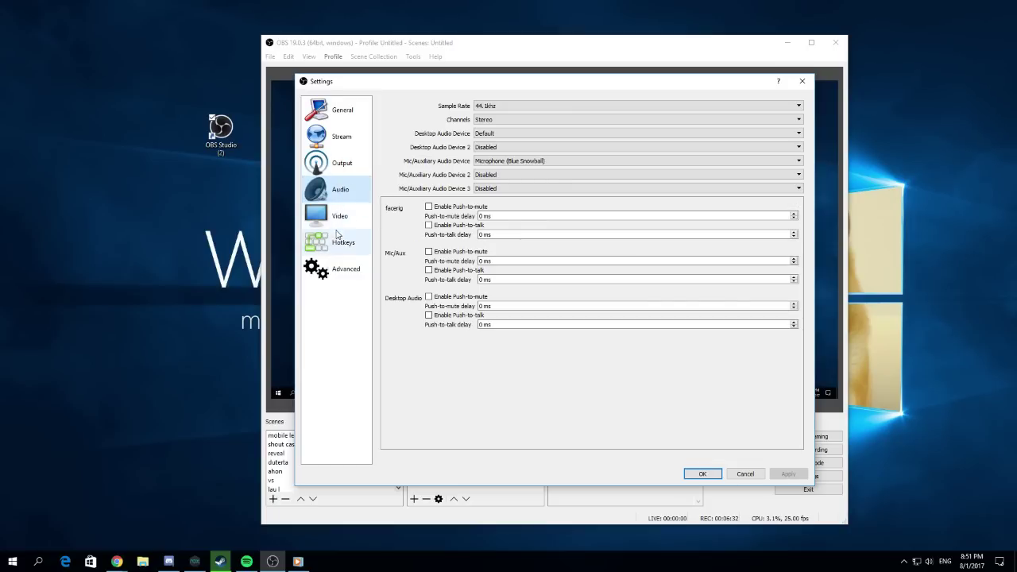
left_click(340, 216)
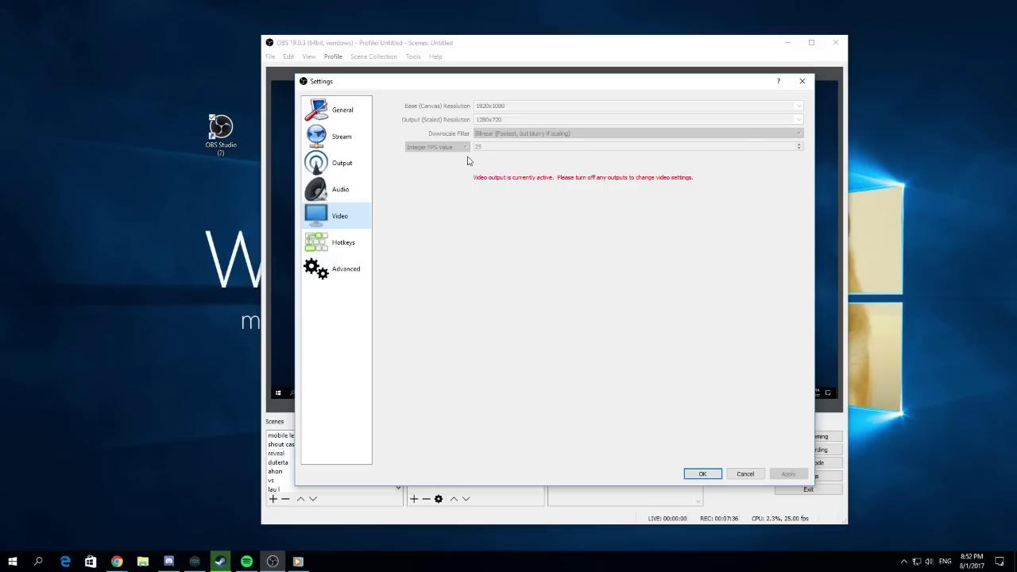
left_click(351, 278)
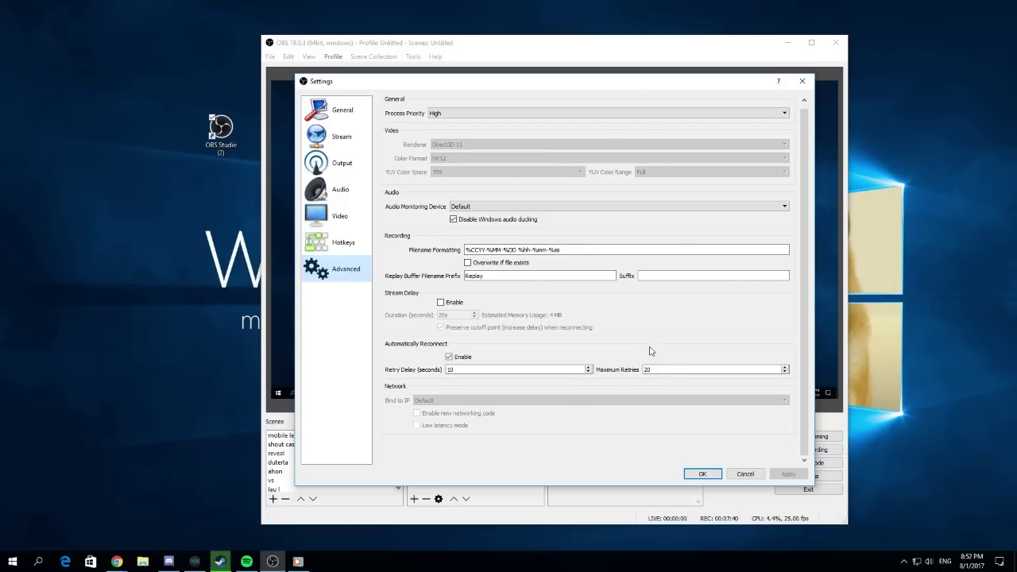
left_click(744, 474)
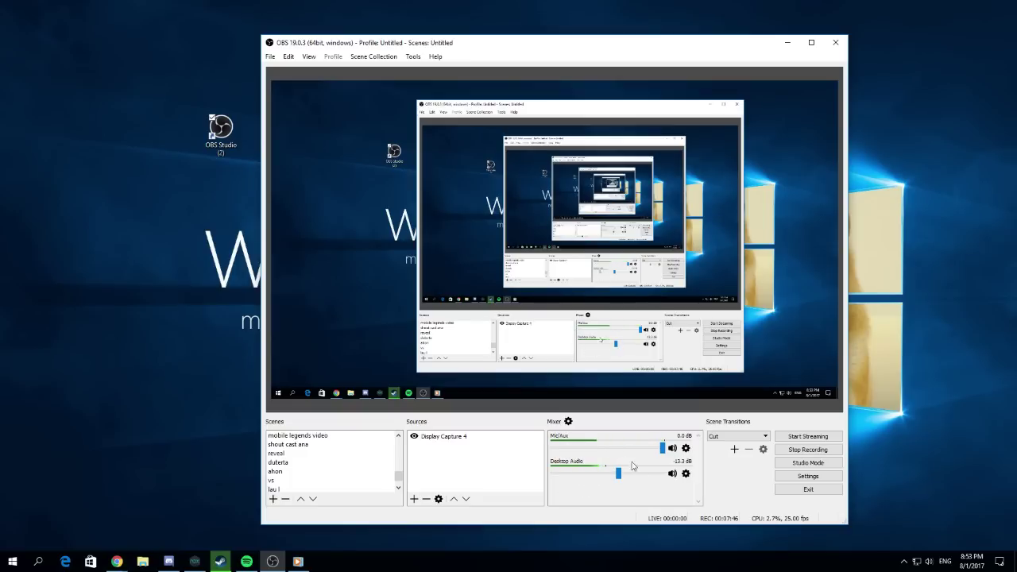
- Select the Display Capture 4 source and move the OBS window off the main display
left_click(447, 437)
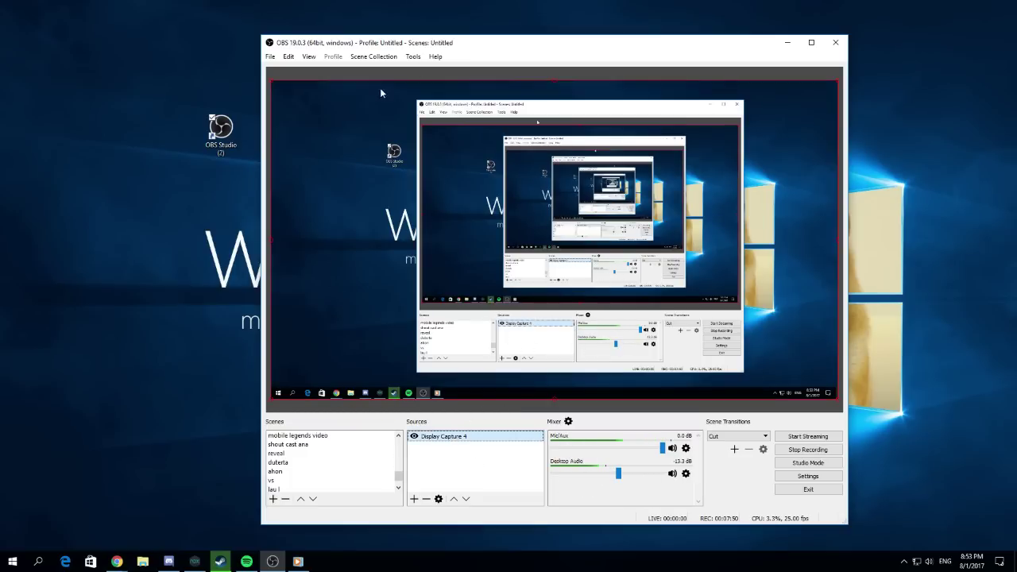
left_click_drag(424, 47, 535, 42)
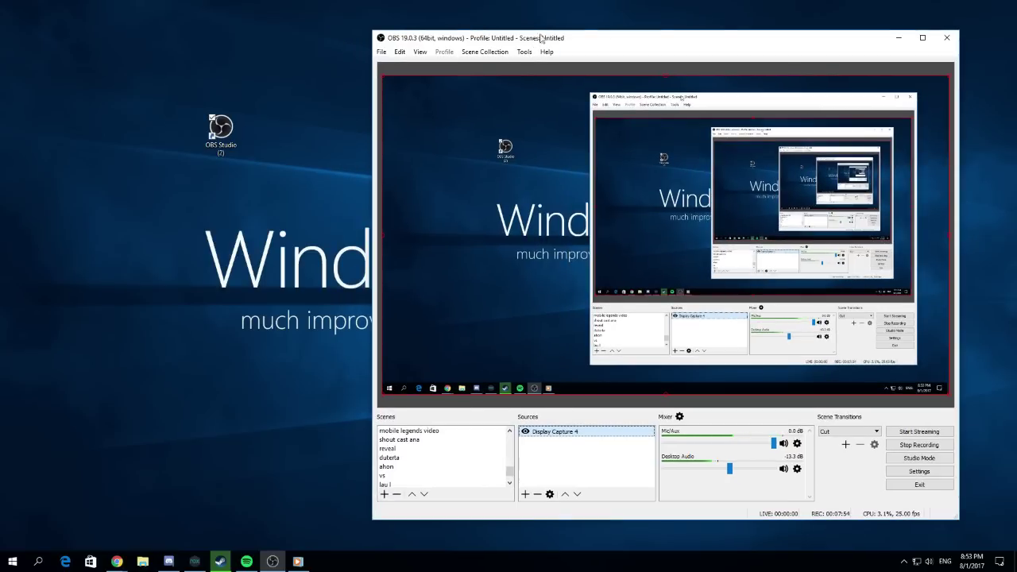
left_click_drag(566, 43, 1016, 41)
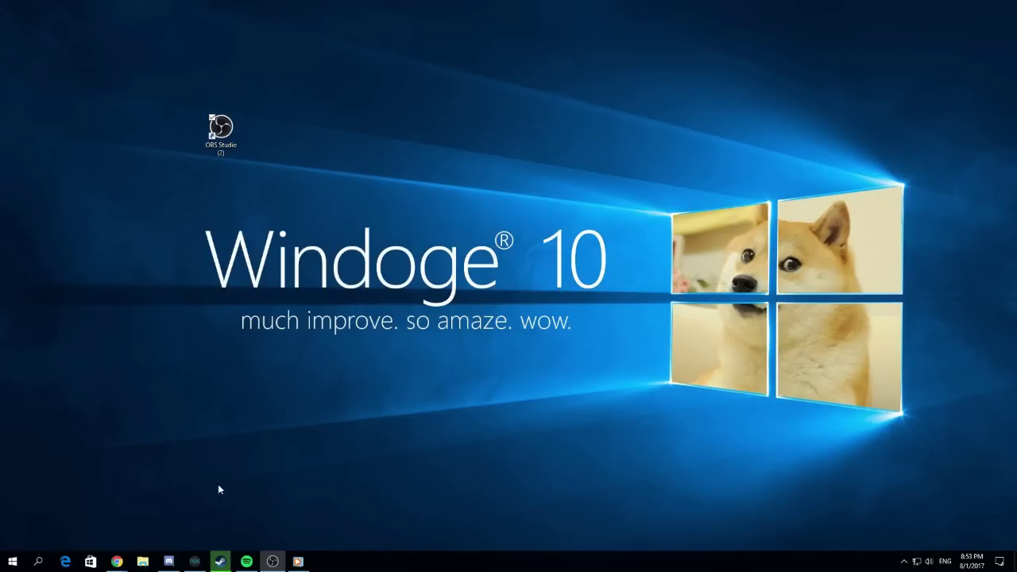
- Switch to the Nox emulator, compare its maximized and windowed views of the game, and minimize it
left_click(195, 561)
left_click(434, 347)
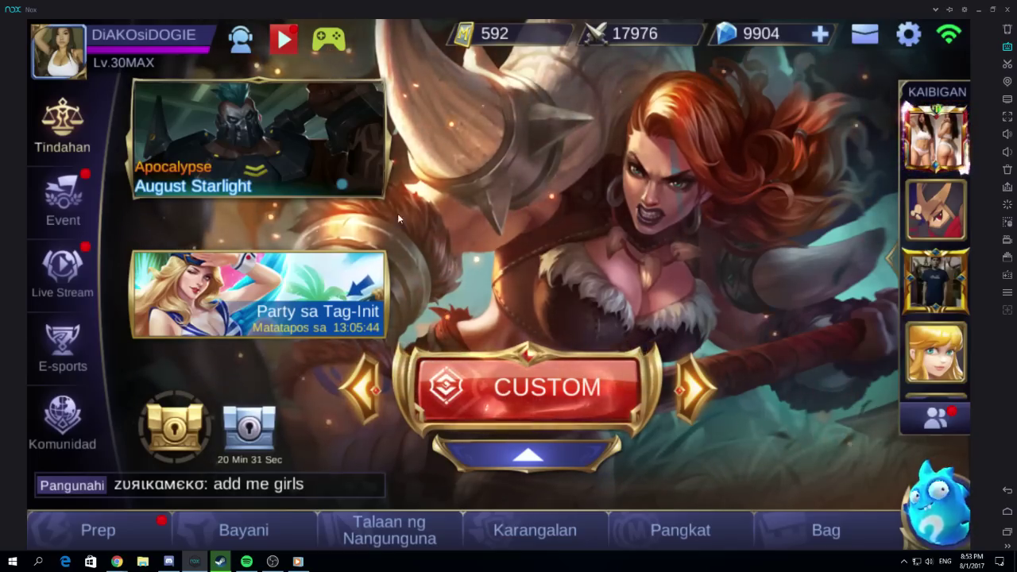
left_click(992, 8)
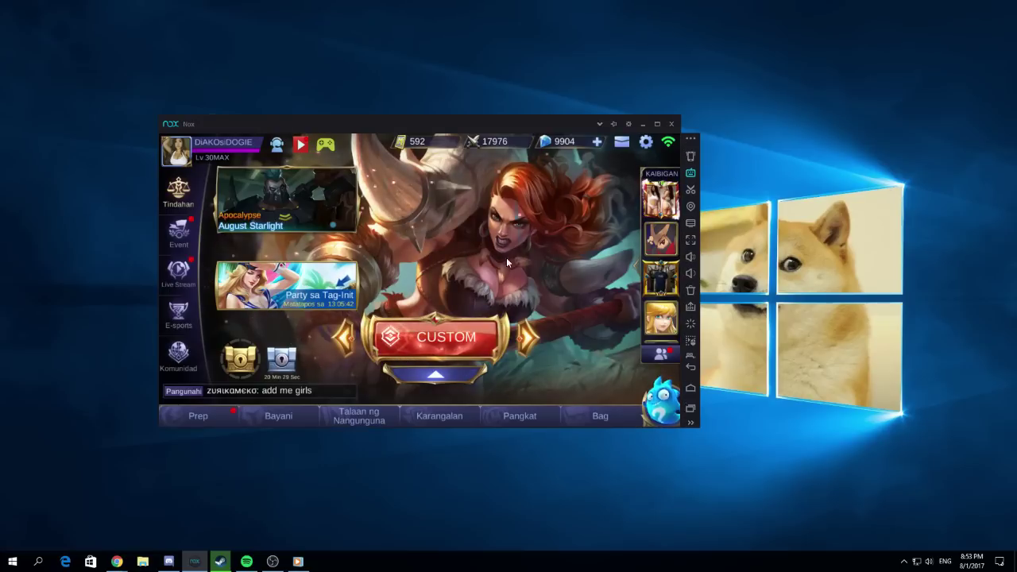
left_click(657, 124)
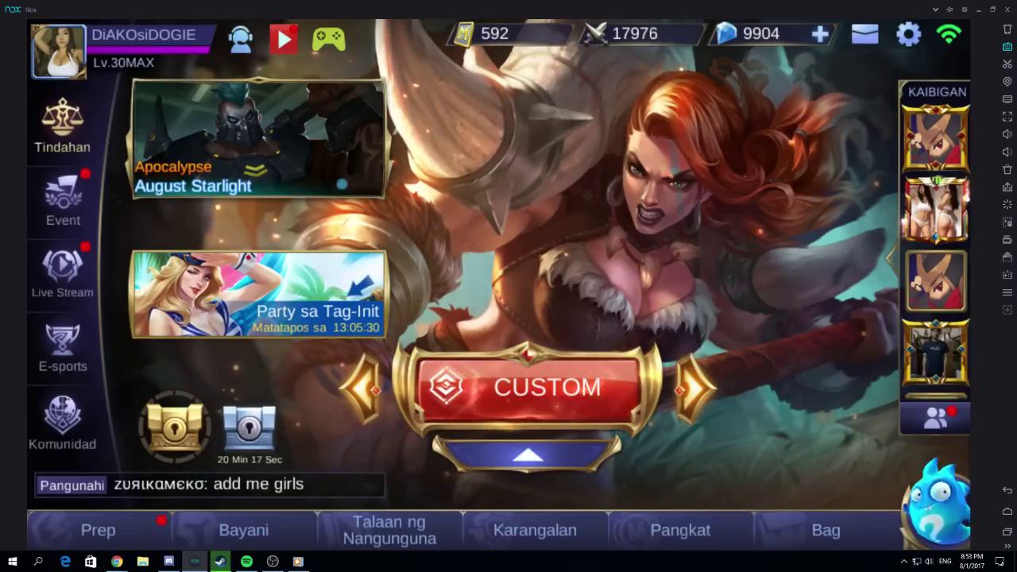
left_click(992, 9)
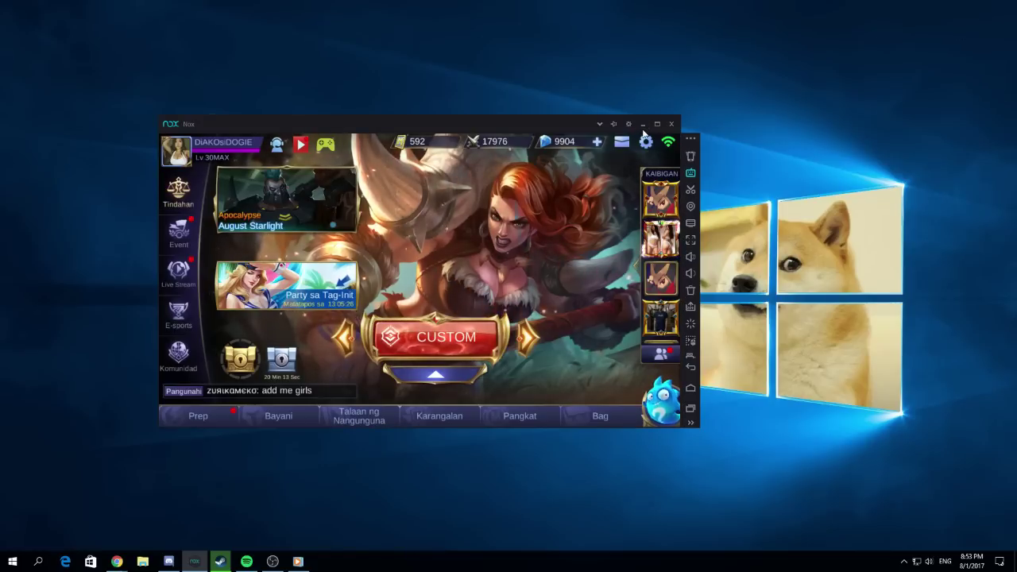
left_click(643, 124)
- Bring the OBS window back onto the main display and review the properties of the Display Capture 4 source
left_click(273, 562)
left_click_drag(914, 58, 456, 45)
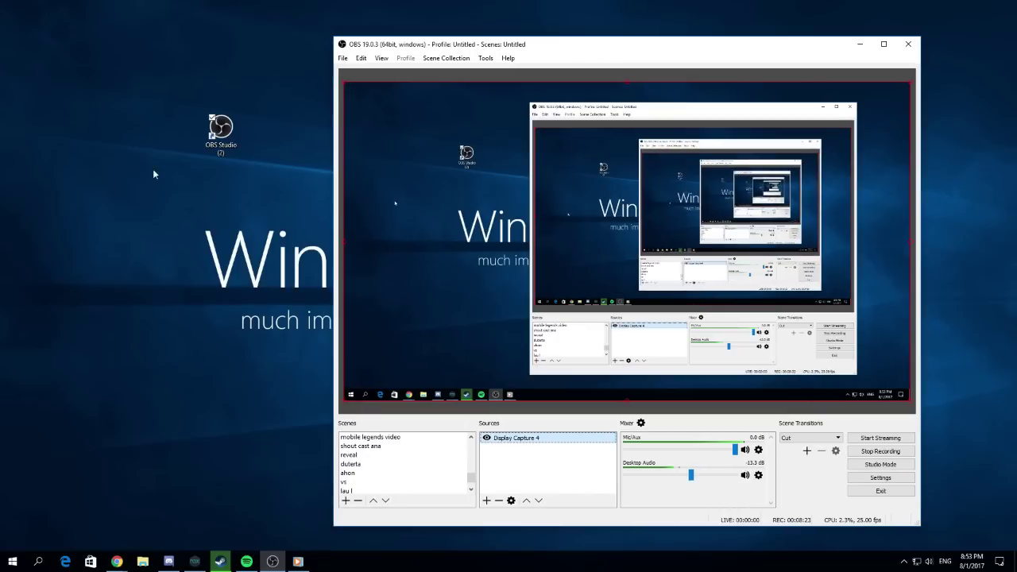
right_click(505, 441)
left_click(530, 436)
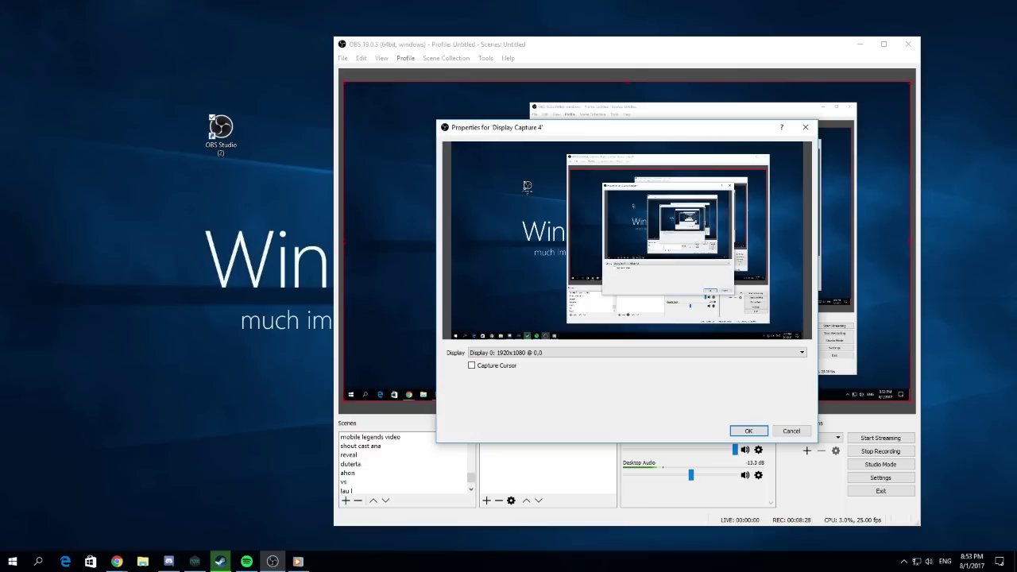
left_click(749, 431)
right_click(511, 436)
left_click(537, 417)
left_click(829, 471)
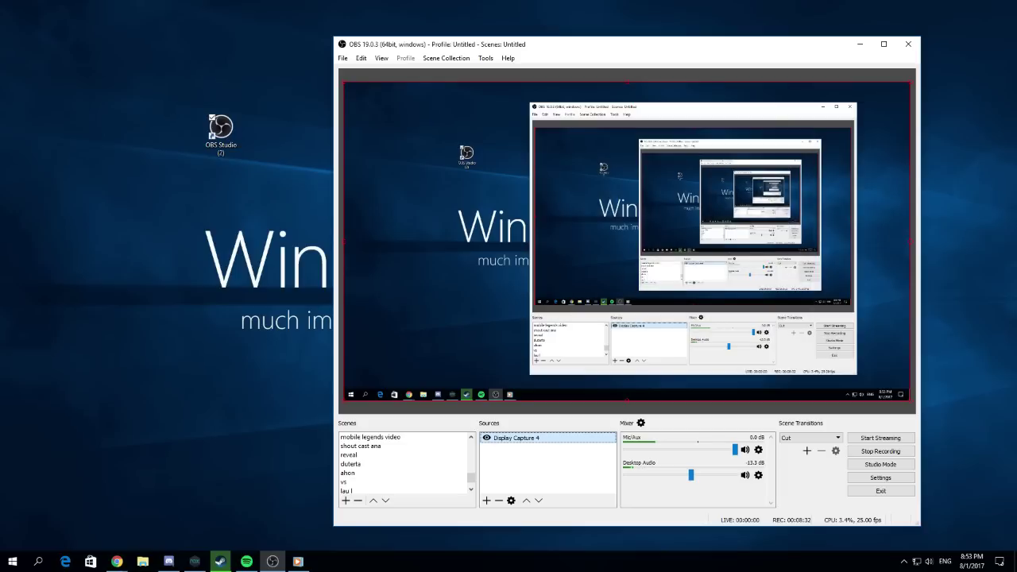
right_click(530, 435)
left_click(548, 430)
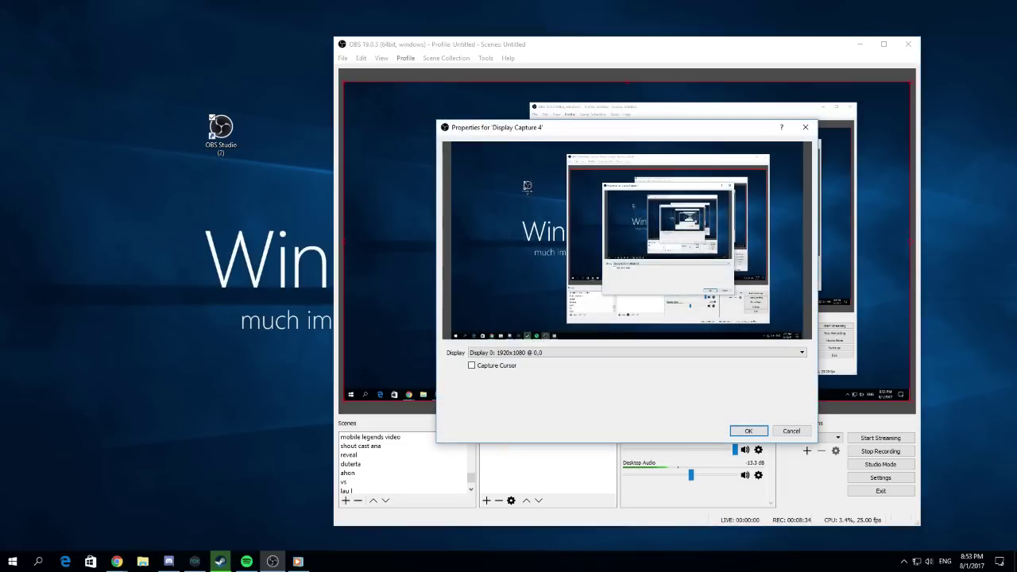
left_click(748, 430)
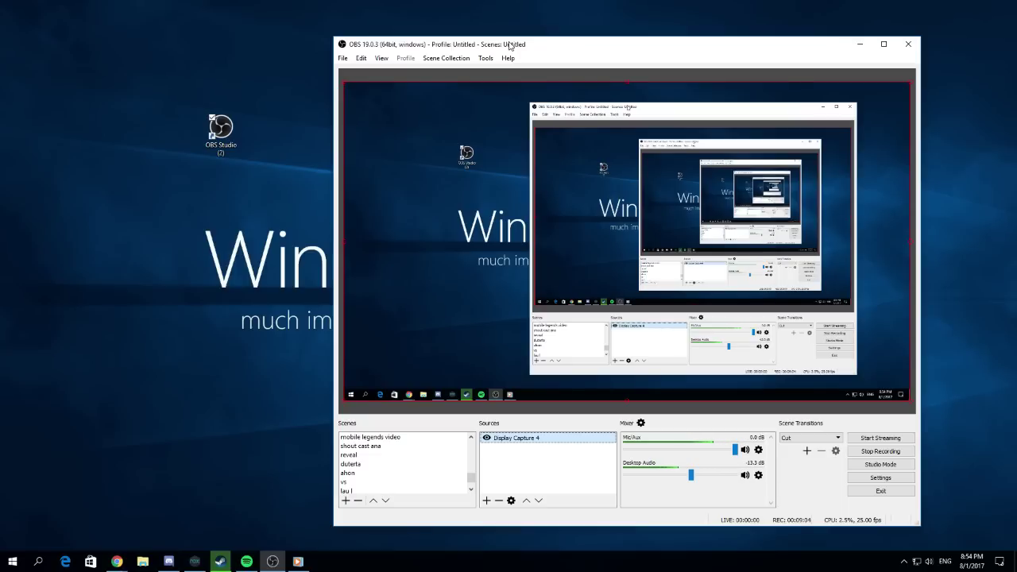
- Move the OBS window off the main display and open SideSync from the hidden background apps
left_click_drag(593, 50, 669, 47)
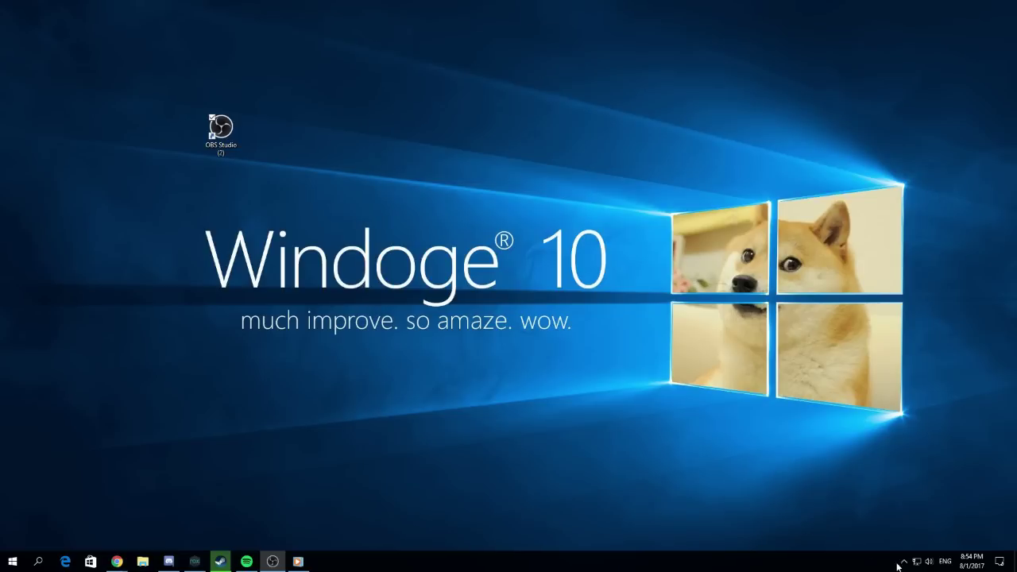
left_click(903, 562)
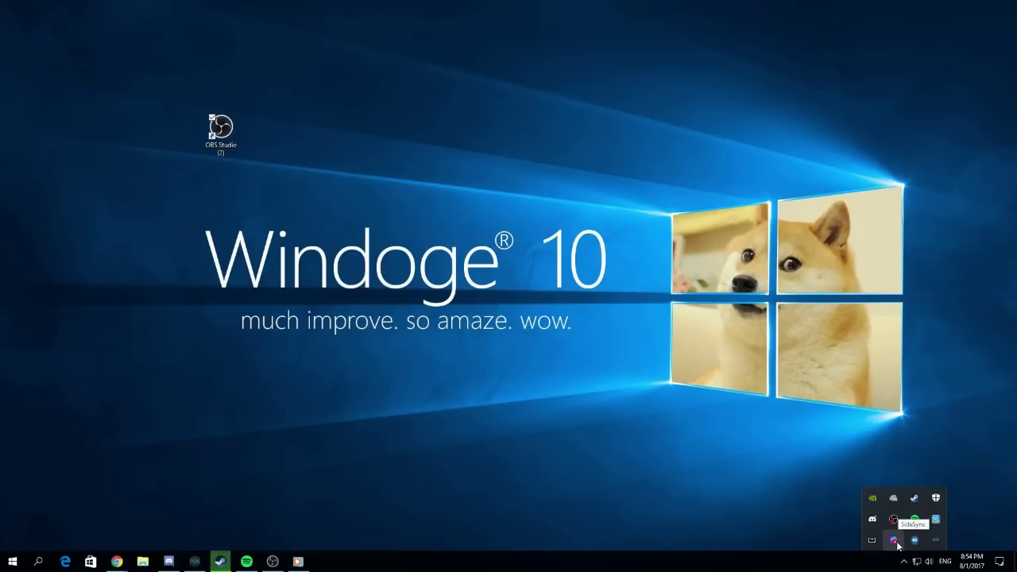
right_click(894, 541)
left_click(926, 468)
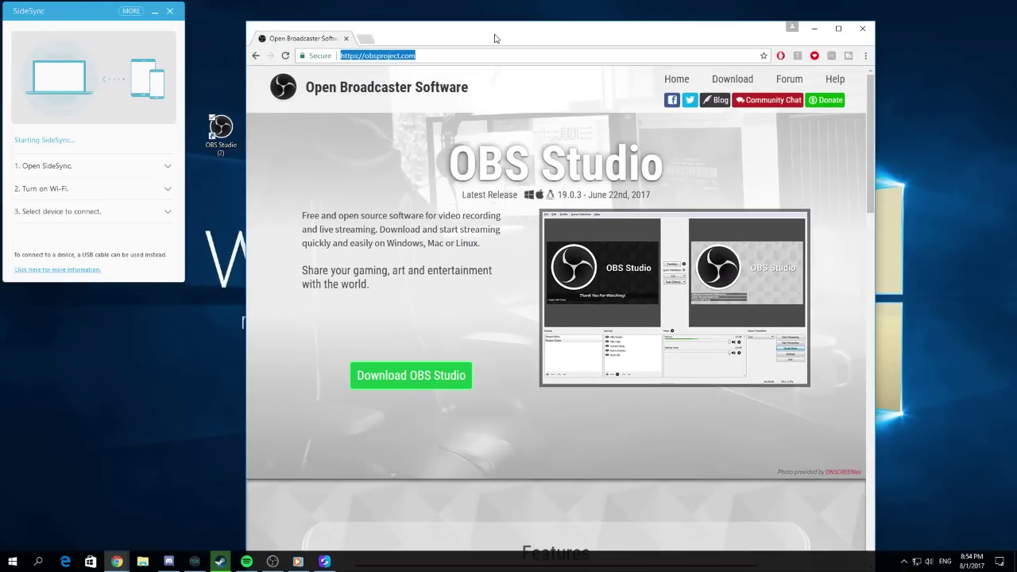
- Search Google for "android side sync" and open the SideSync page on Google Play
type("google")
key("Return")
type("android side")
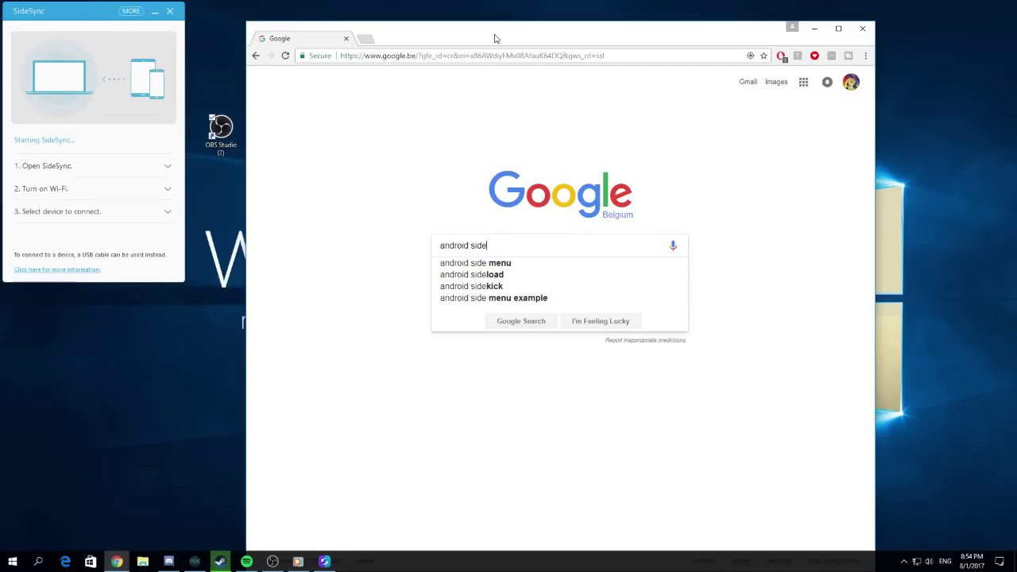
type(" sync")
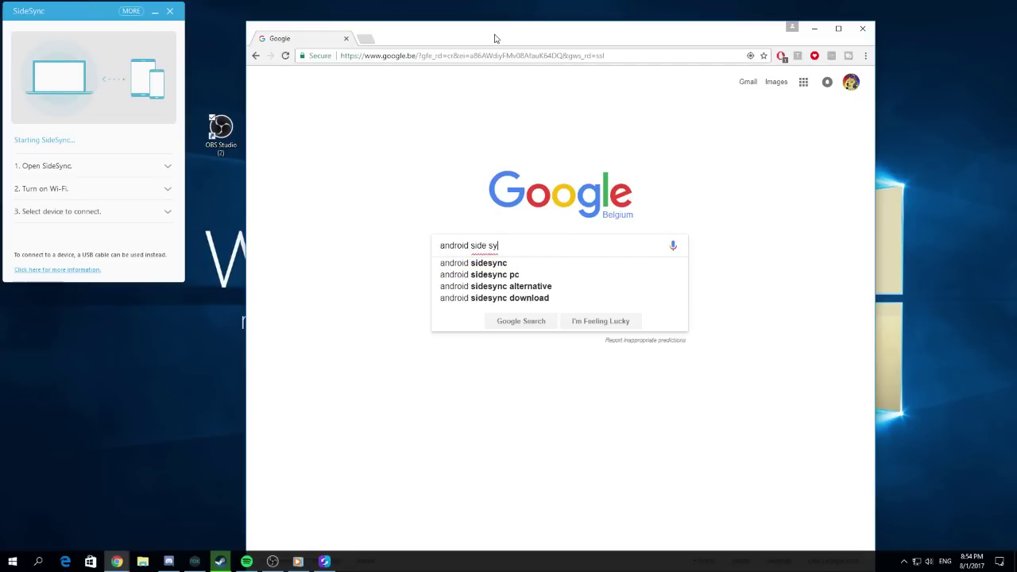
key("Return")
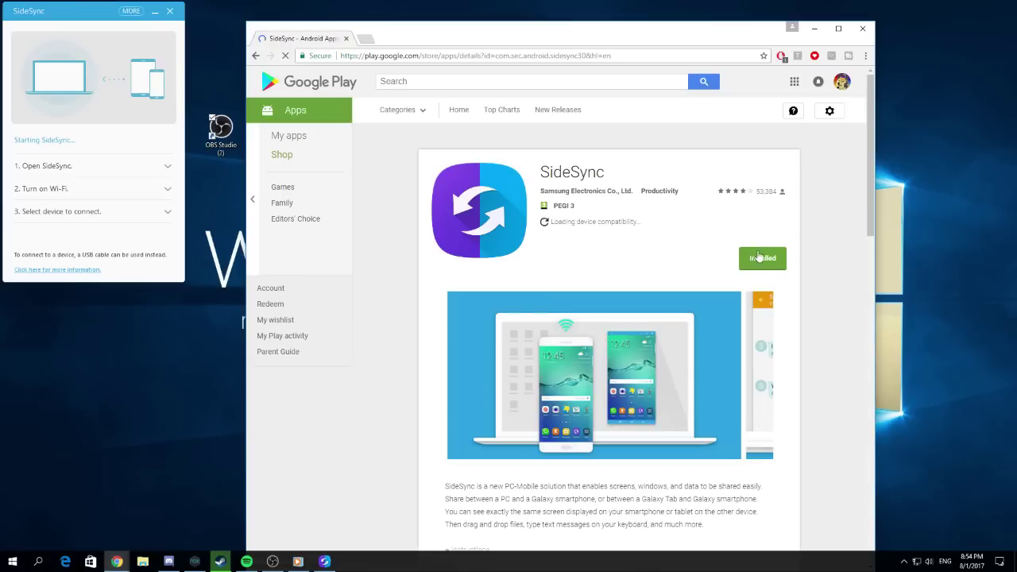
- Review the SideSync app's description, reviews and additional information on Google Play, and return to the search results
scroll(562, 351, "down", 3)
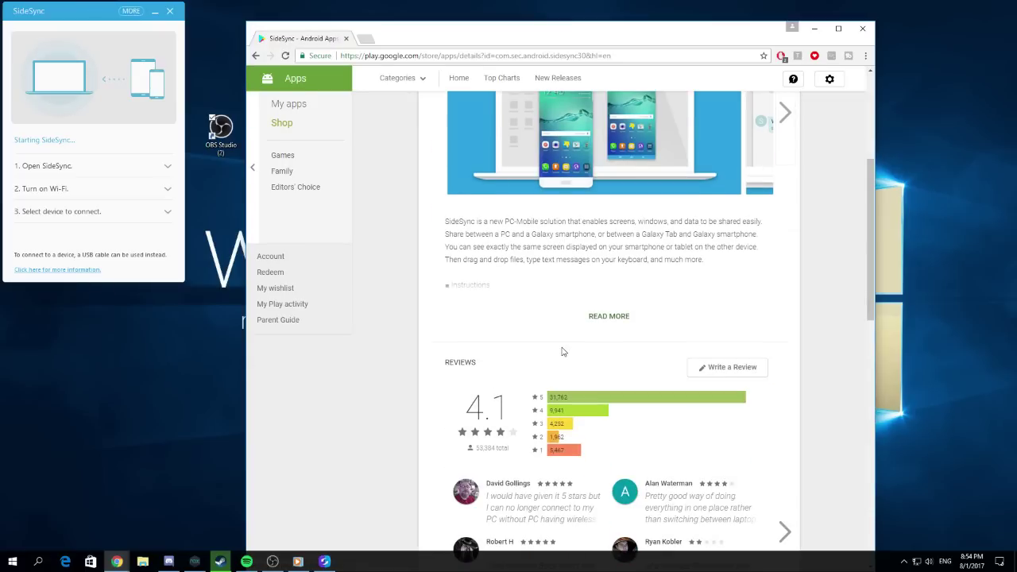
scroll(562, 347, "down", 5)
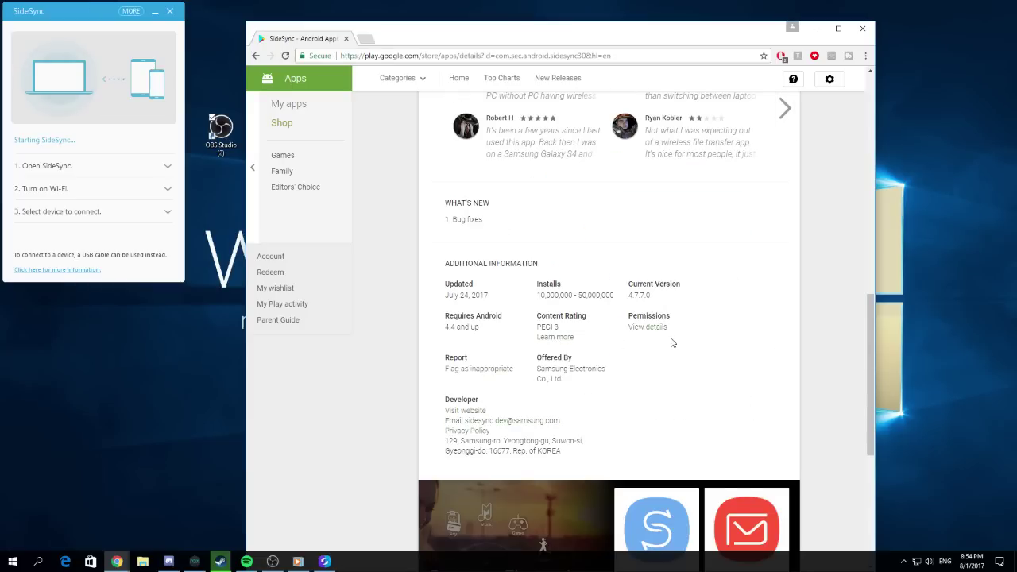
scroll(672, 343, "up", 7)
left_click(255, 56)
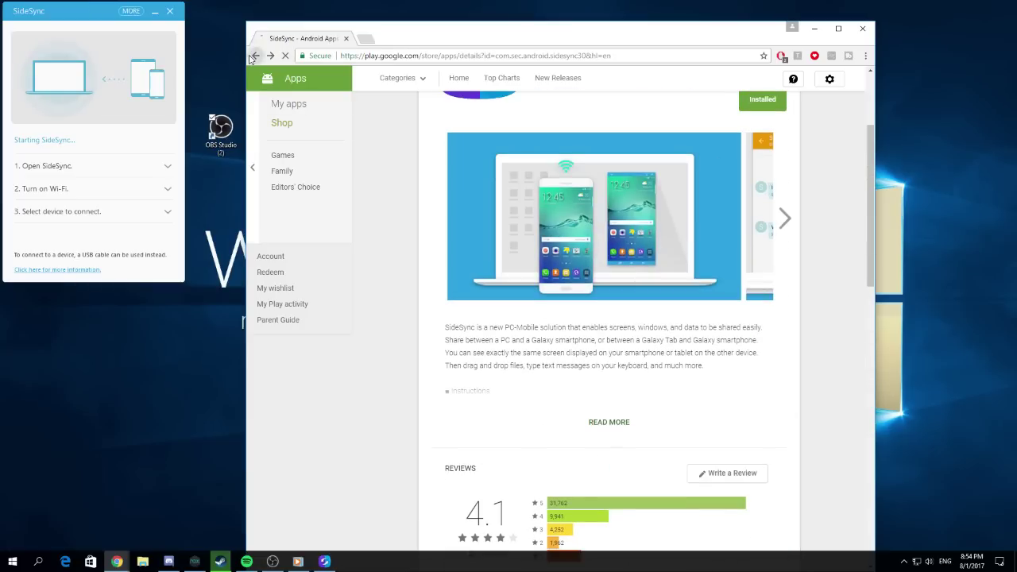
- Open Samsung's SideSync page, look over its PC and Mac download options, and close the browser
left_click(388, 236)
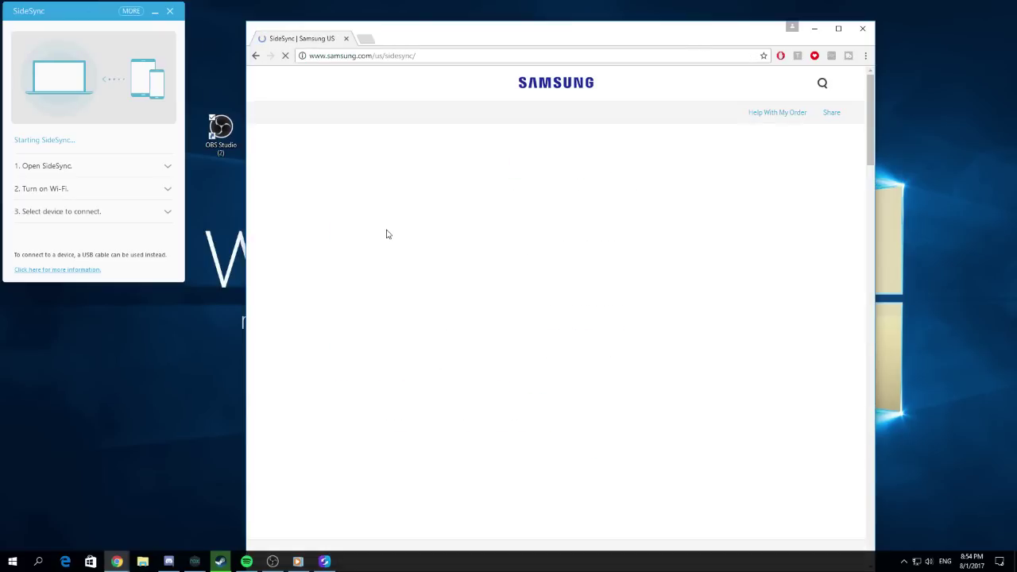
scroll(501, 299, "down", 5)
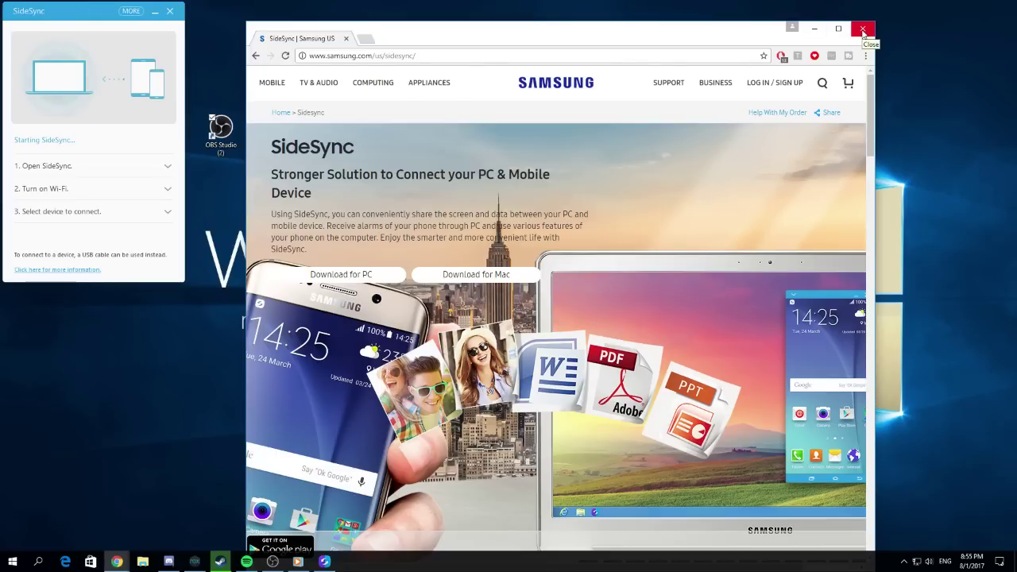
left_click(864, 31)
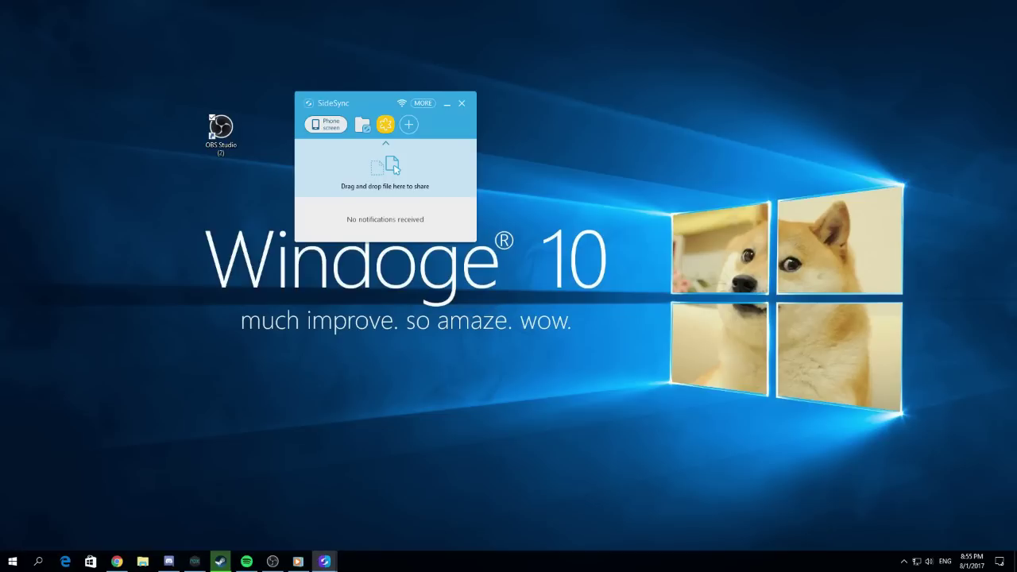
- Position the mirrored phone screen window on the desktop and swipe between the phone's home screen pages
left_click_drag(855, 46, 585, 24)
left_click(567, 91)
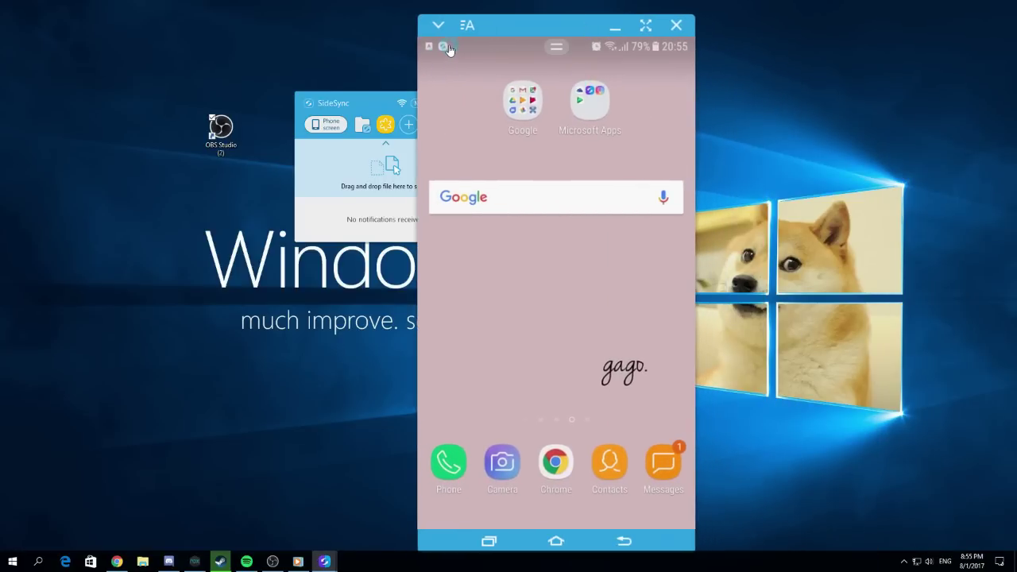
left_click_drag(576, 318, 543, 323)
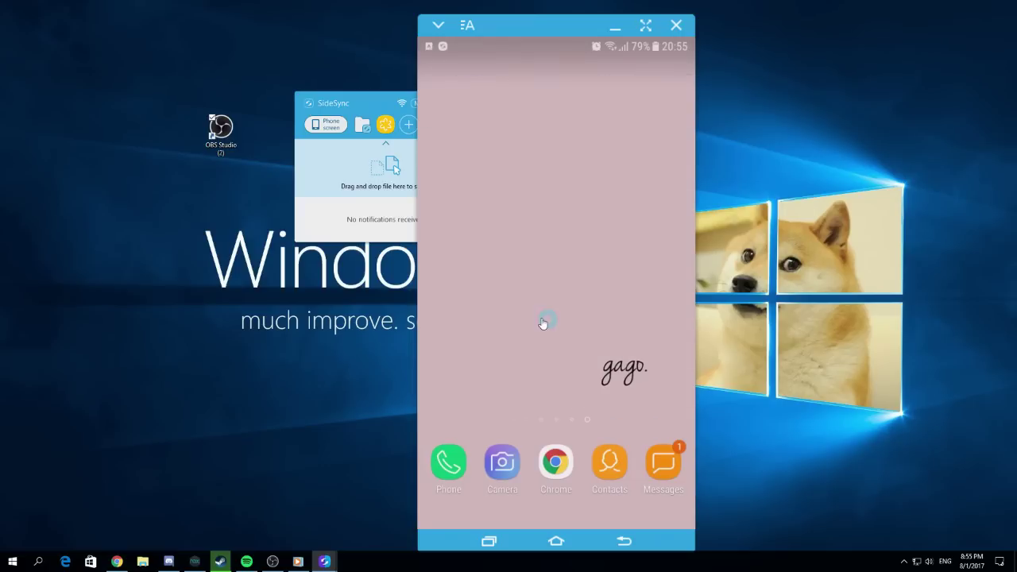
left_click_drag(690, 311, 499, 363)
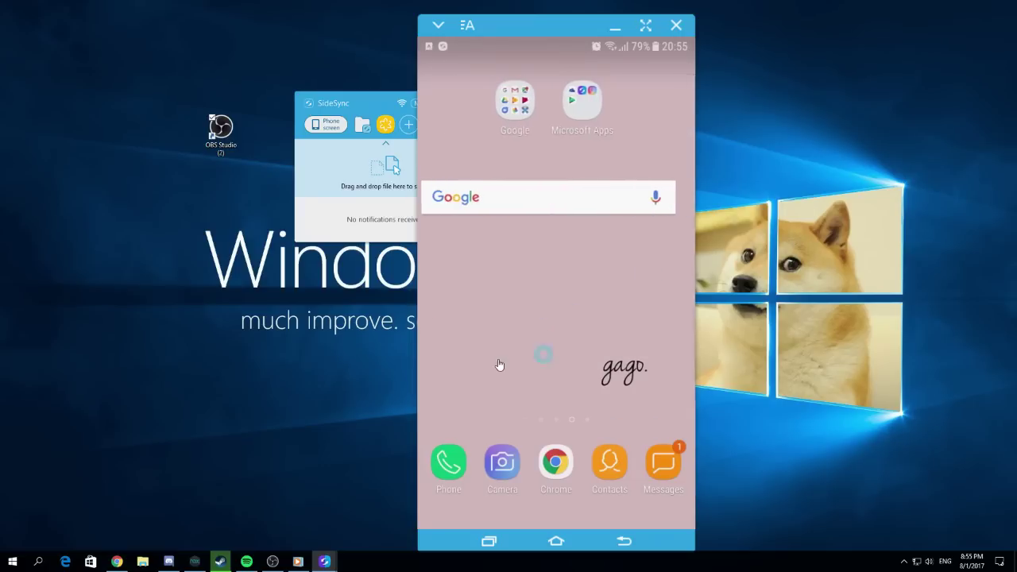
- Enable Presentation mode for the mirrored phone and show the Mobile Legends game in full screen
left_click(439, 27)
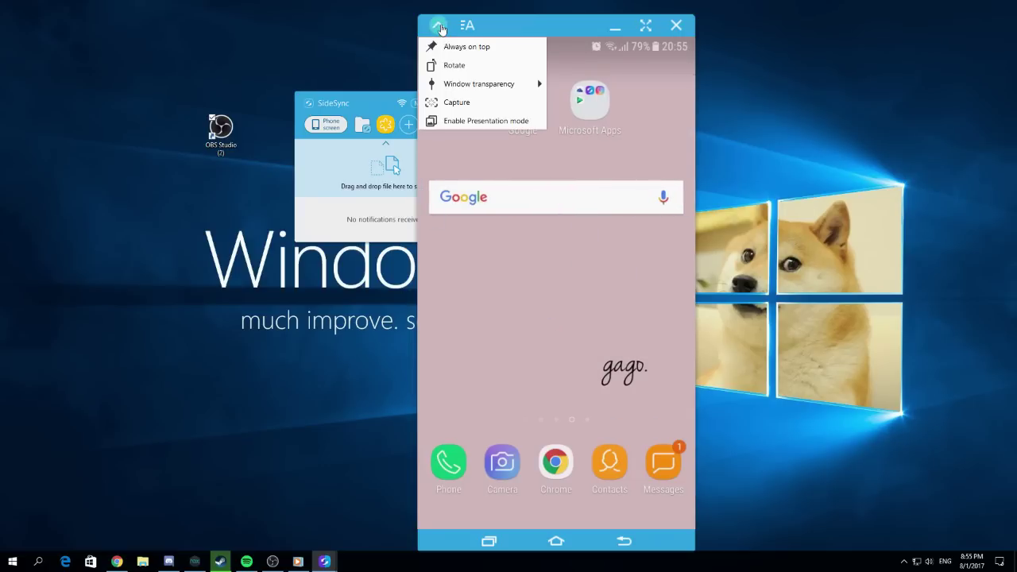
left_click(486, 121)
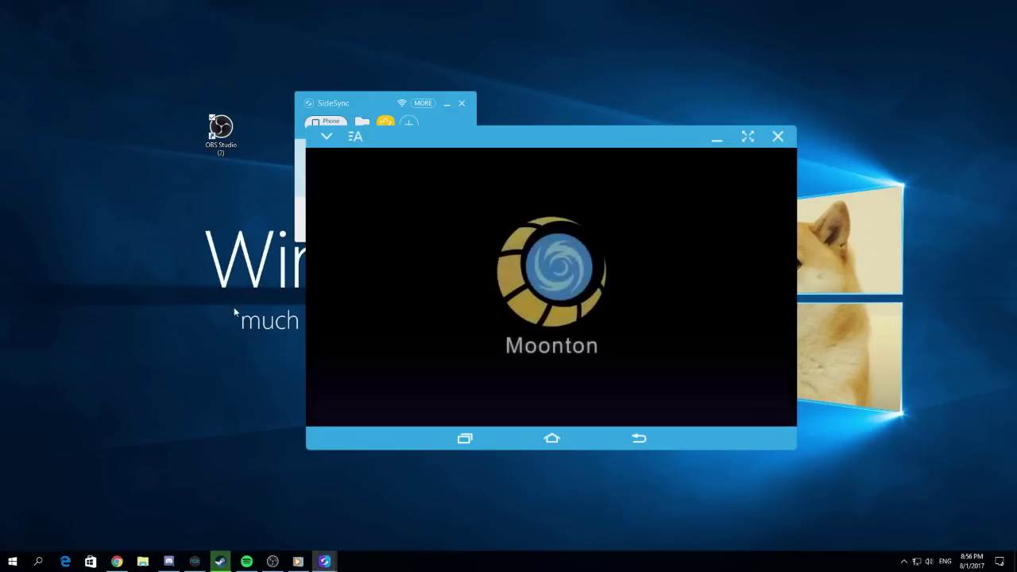
left_click(748, 137)
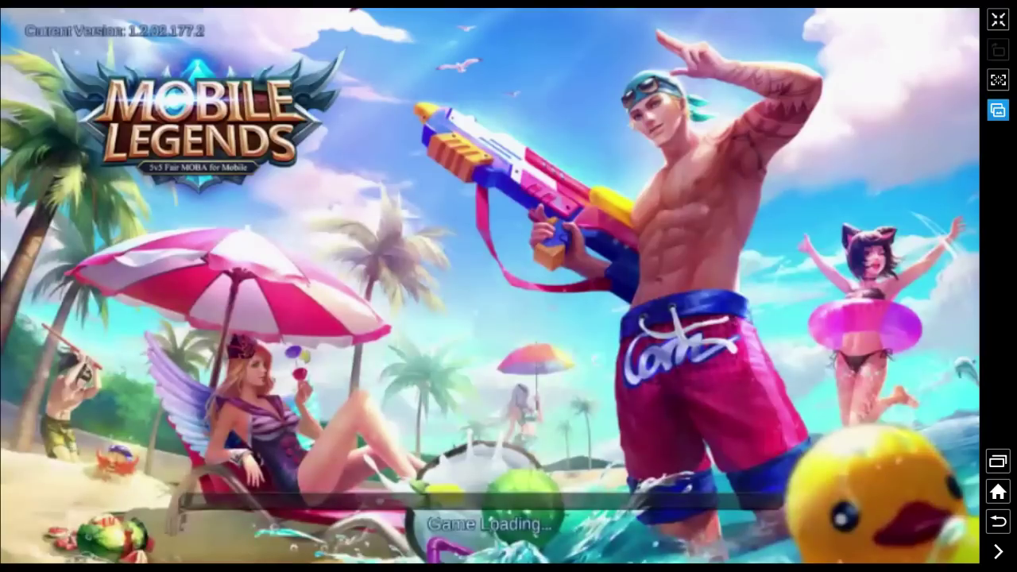
- Confirm the game's System Notice about restarting and return the phone view to a window
left_click_drag(1016, 181, 1016, 80)
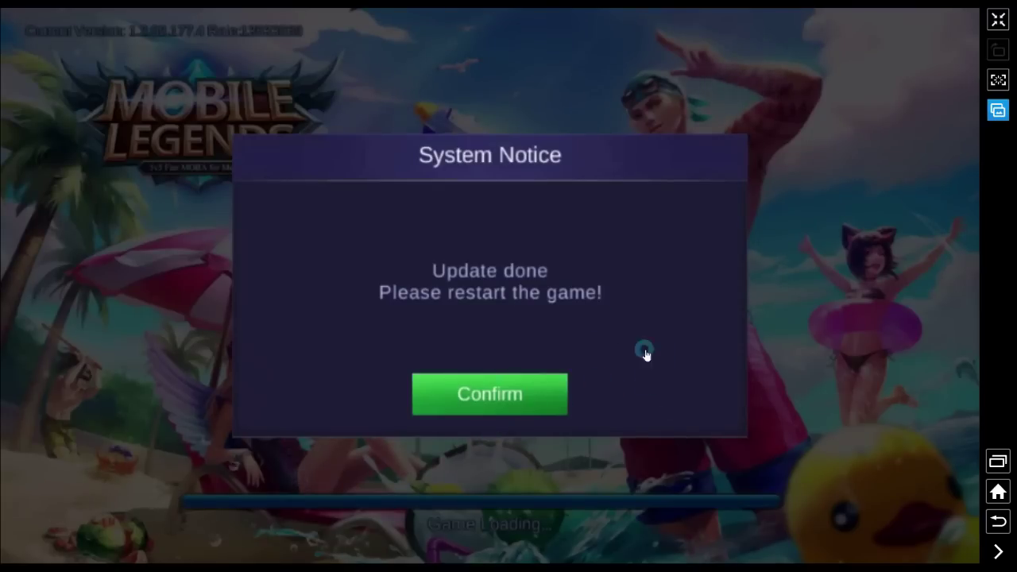
left_click(999, 80)
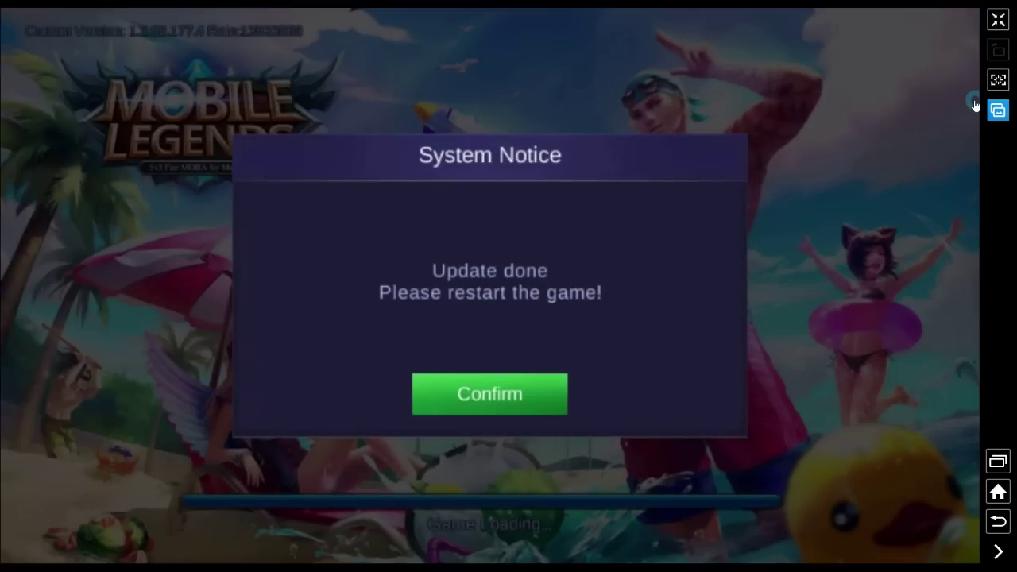
left_click(510, 395)
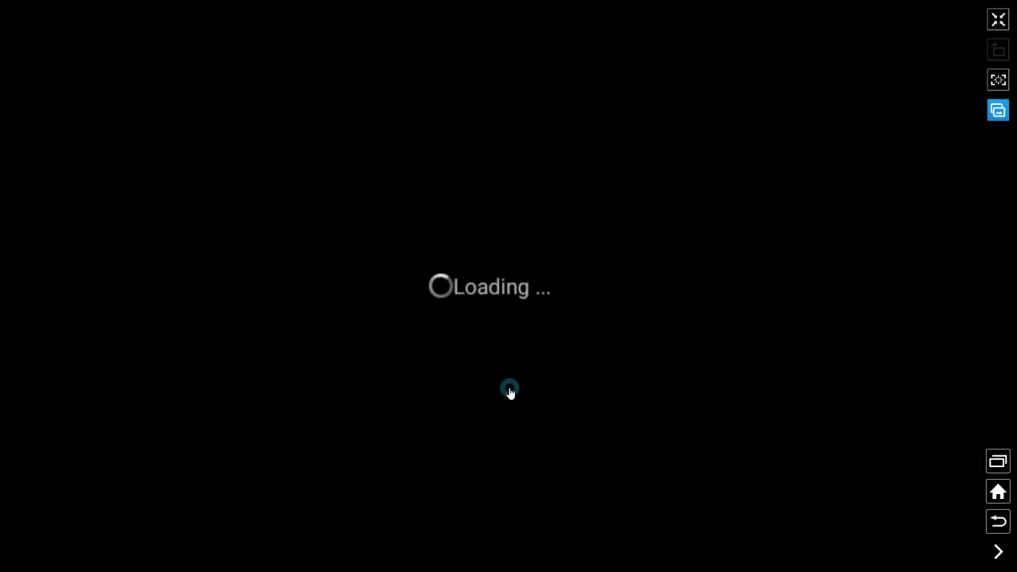
key("Escape")
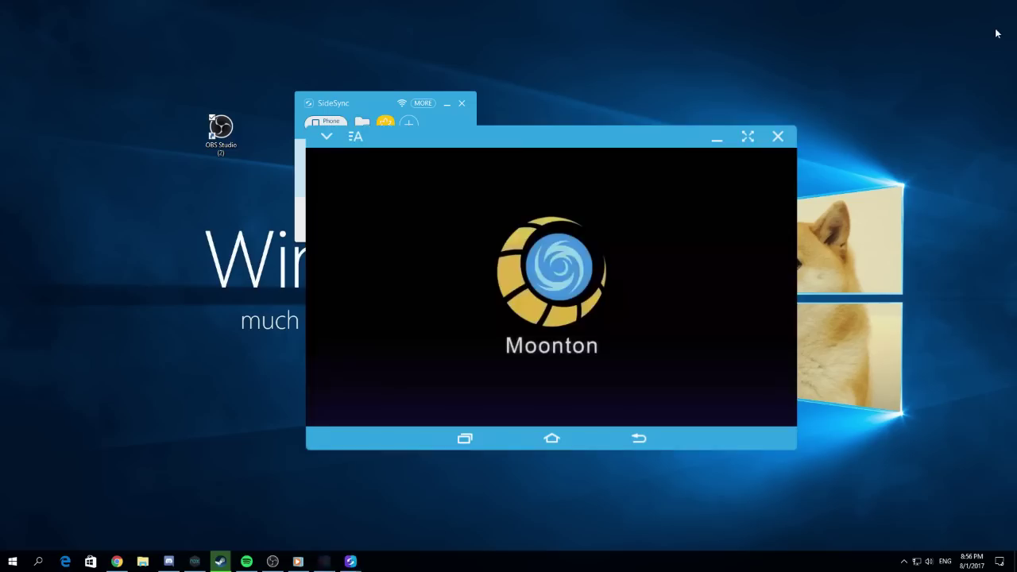
- View the restarted game in full screen and return the phone view to a window
left_click(749, 139)
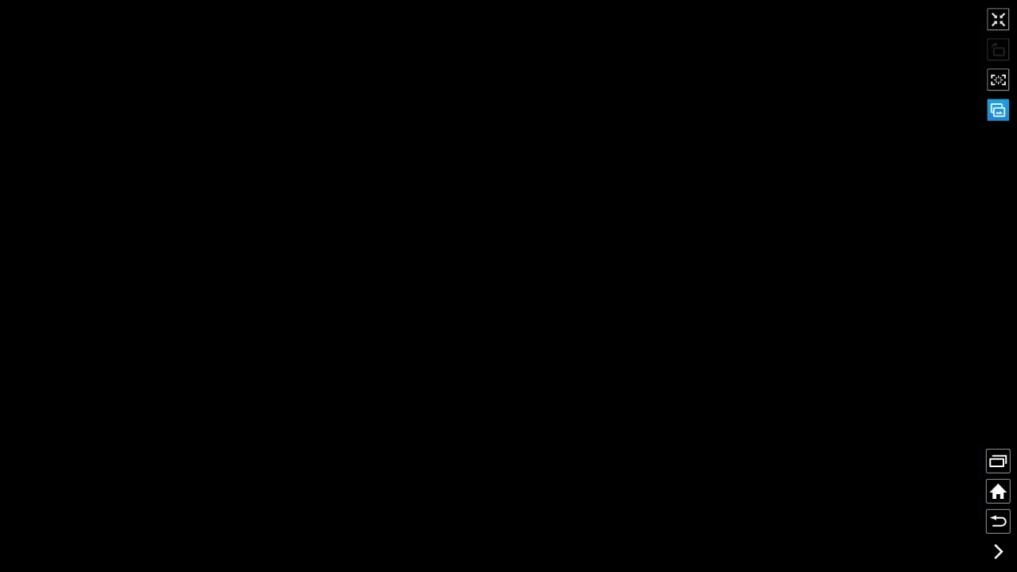
key("alt+Tab")
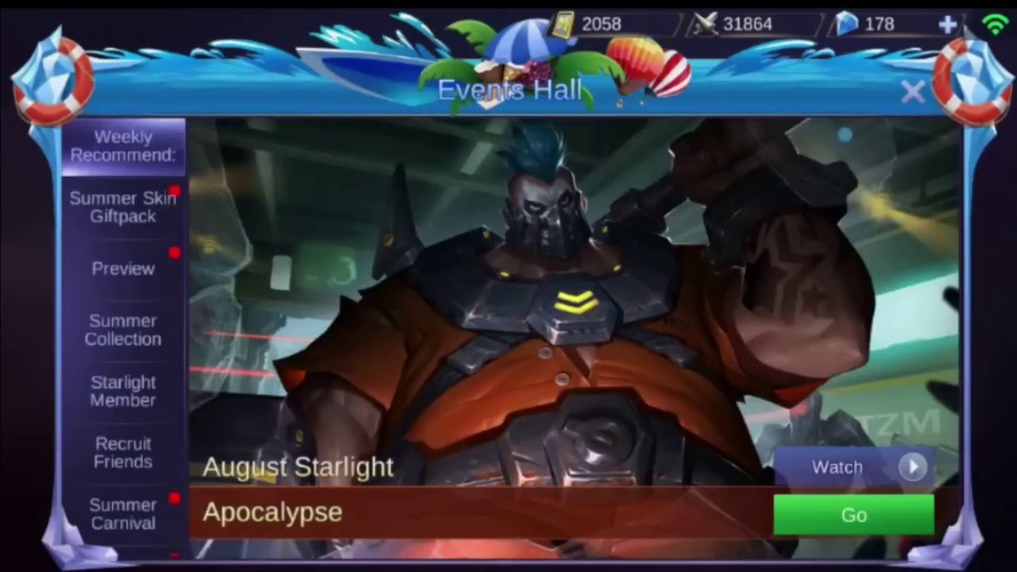
key("Escape")
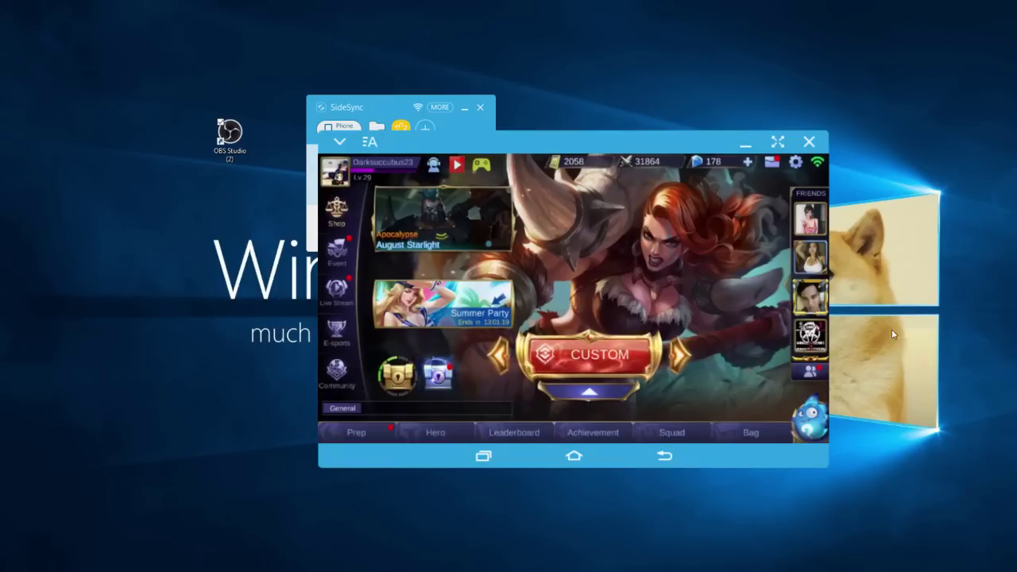
- Move the phone screen window to the desktop's edge and bring the OBS window in beside it
left_click_drag(633, 142, 323, 80)
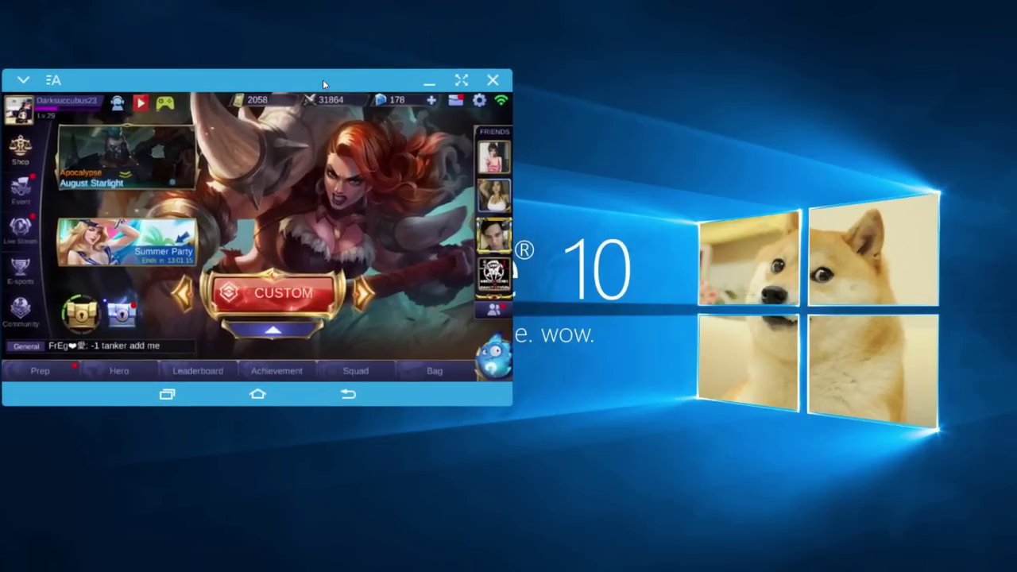
left_click_drag(1016, 32, 730, 48)
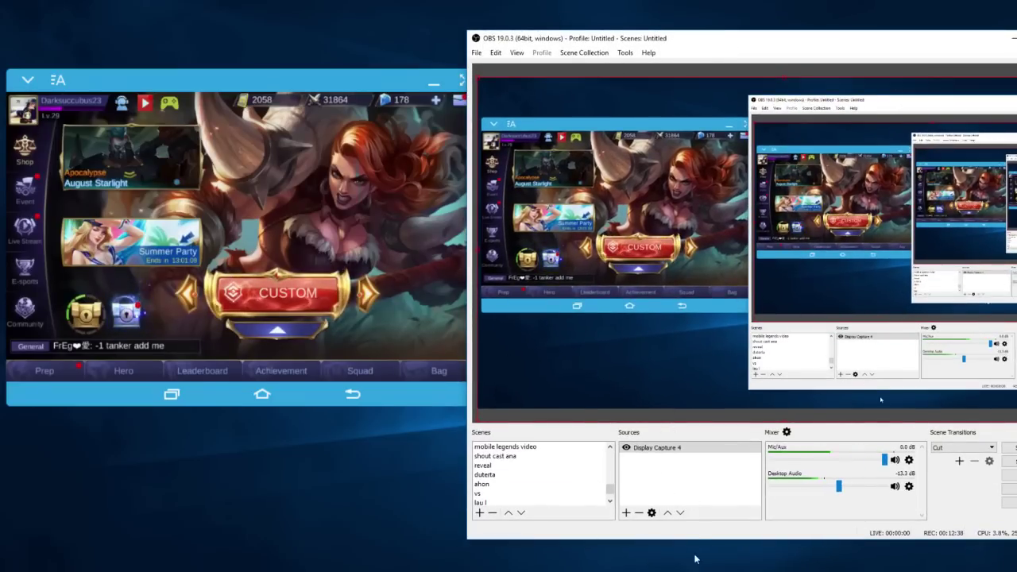
- Add a new Game Capture source to the current OBS scene with the default name, visible in the scene
right_click(667, 487)
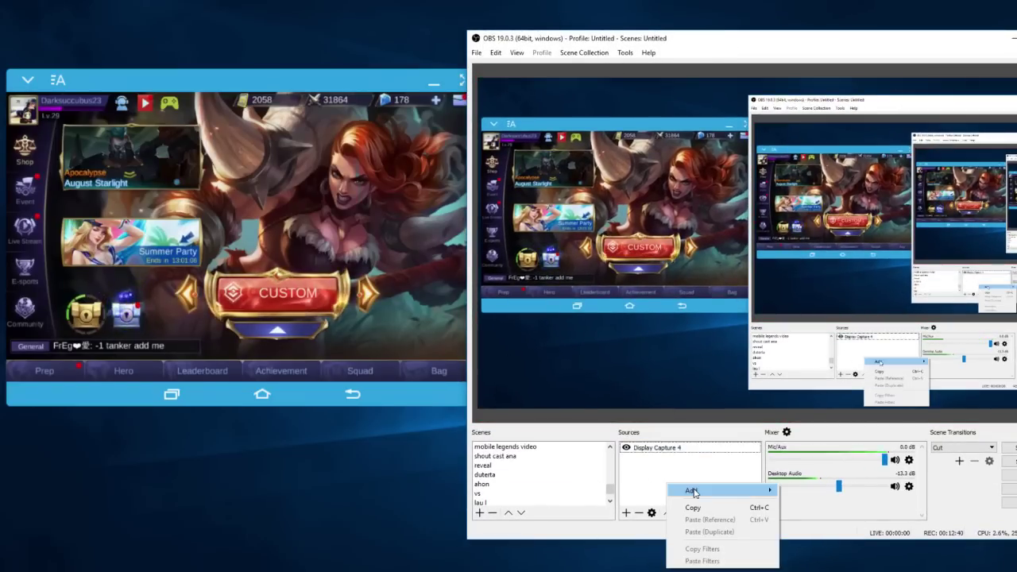
mouse_move(699, 496)
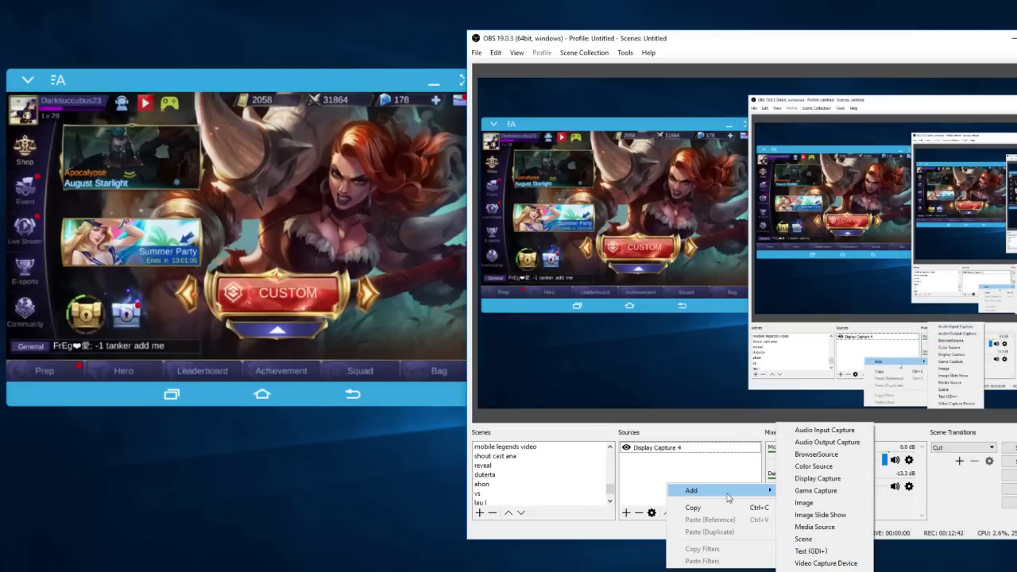
left_click(814, 492)
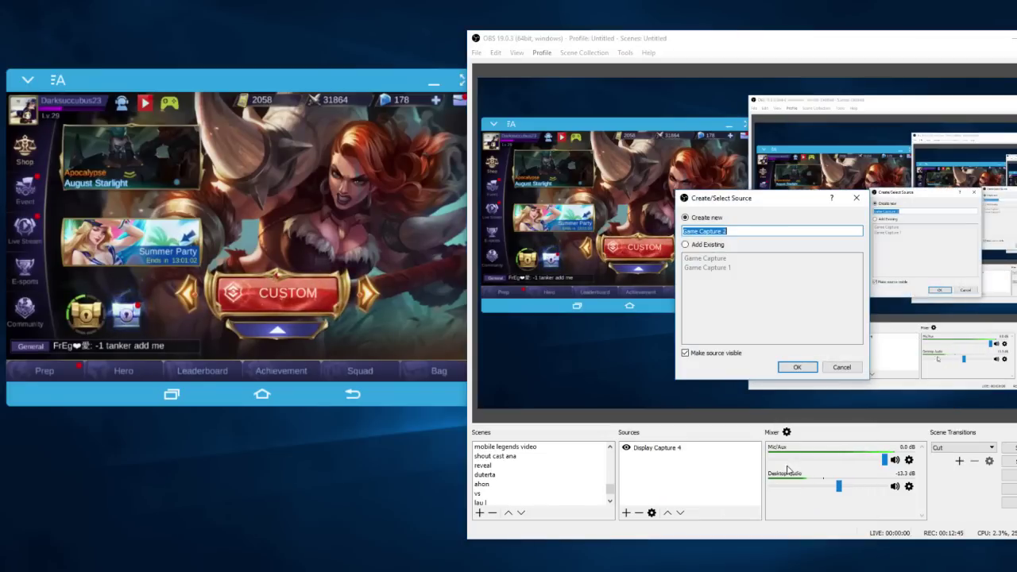
left_click(798, 368)
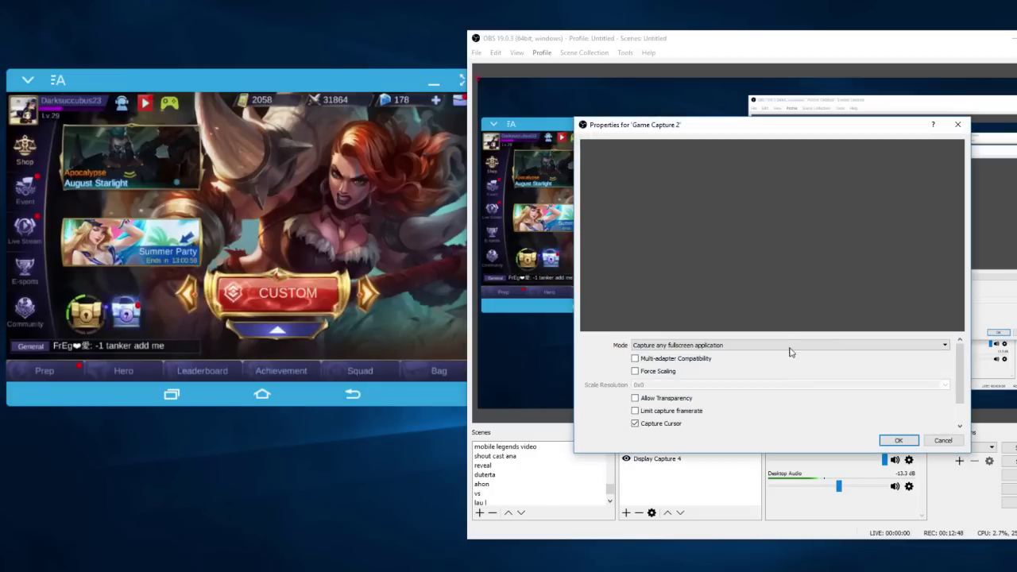
- Configure the Game Capture source to capture a specific window, [SideSync.exe]: Galaxy J5, and accept its properties
left_click(791, 345)
left_click(791, 345)
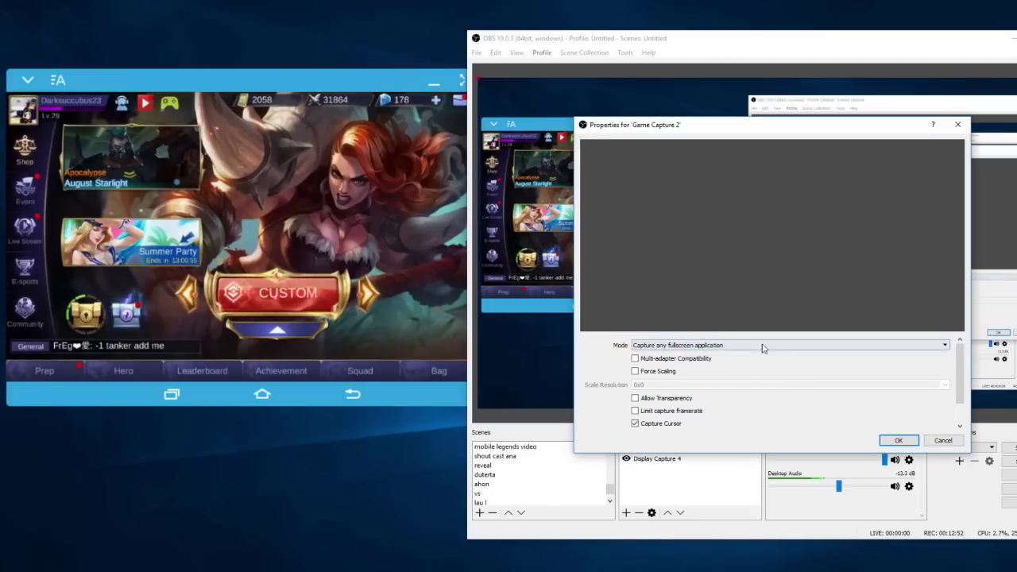
left_click(762, 347)
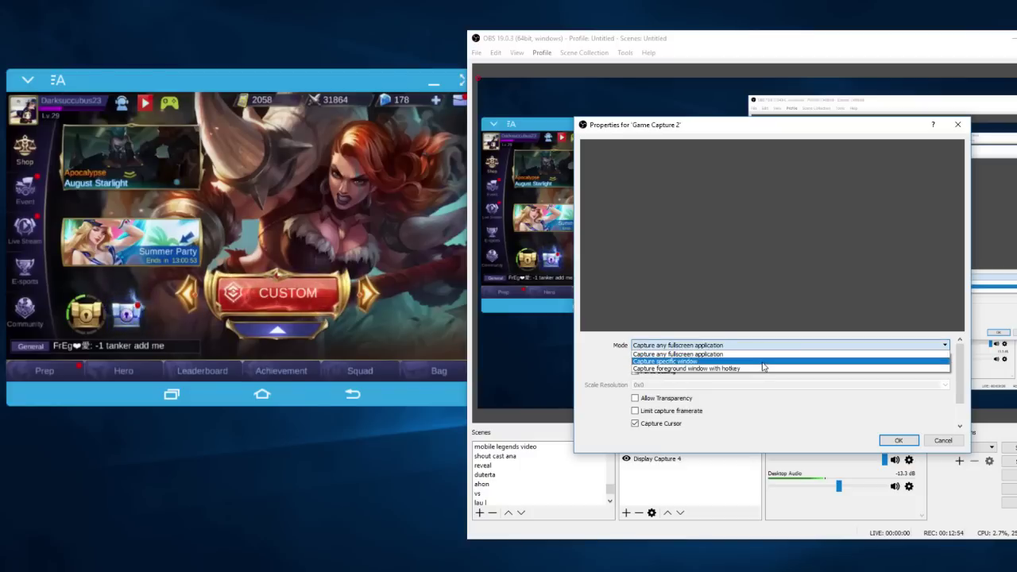
left_click(763, 362)
left_click(790, 332)
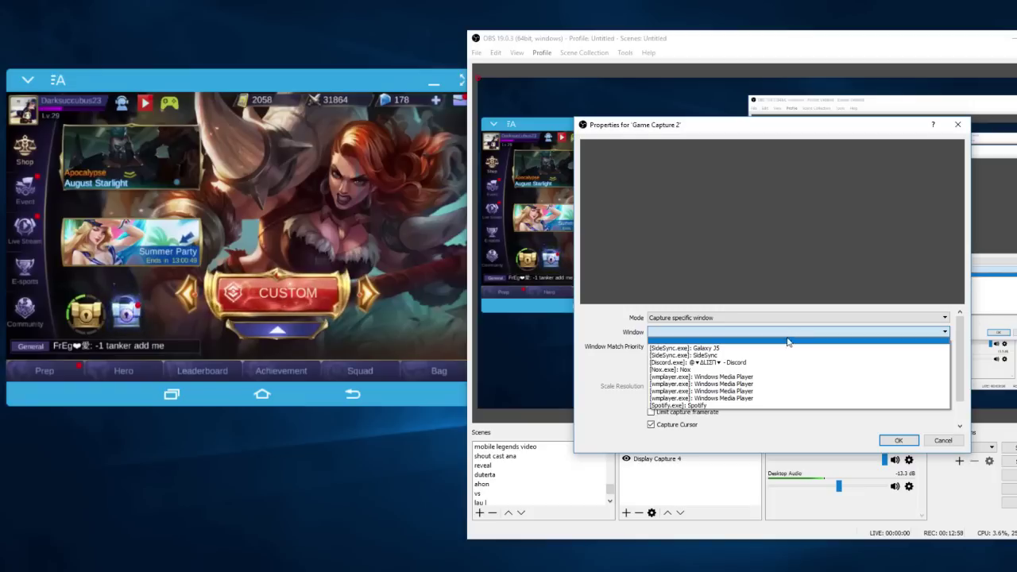
left_click(786, 348)
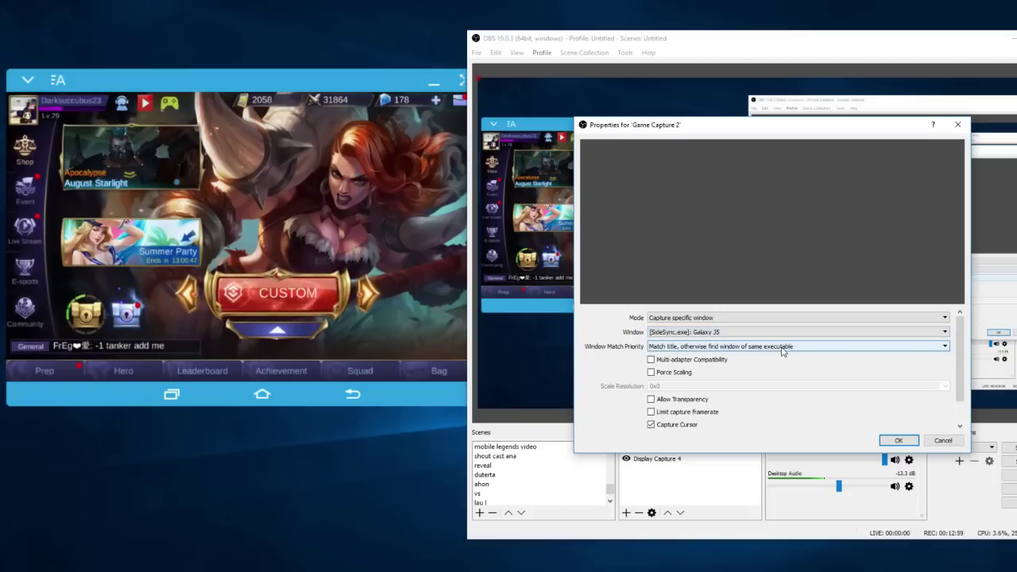
left_click(900, 442)
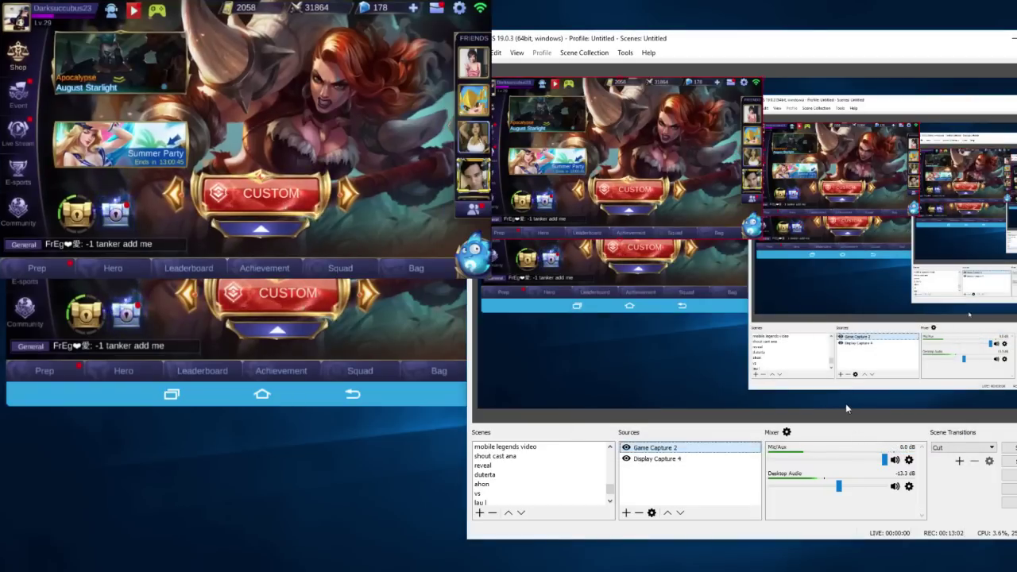
- Reposition the OBS window so that its source list and the phone screen window can both be seen
left_click_drag(705, 40, 489, 33)
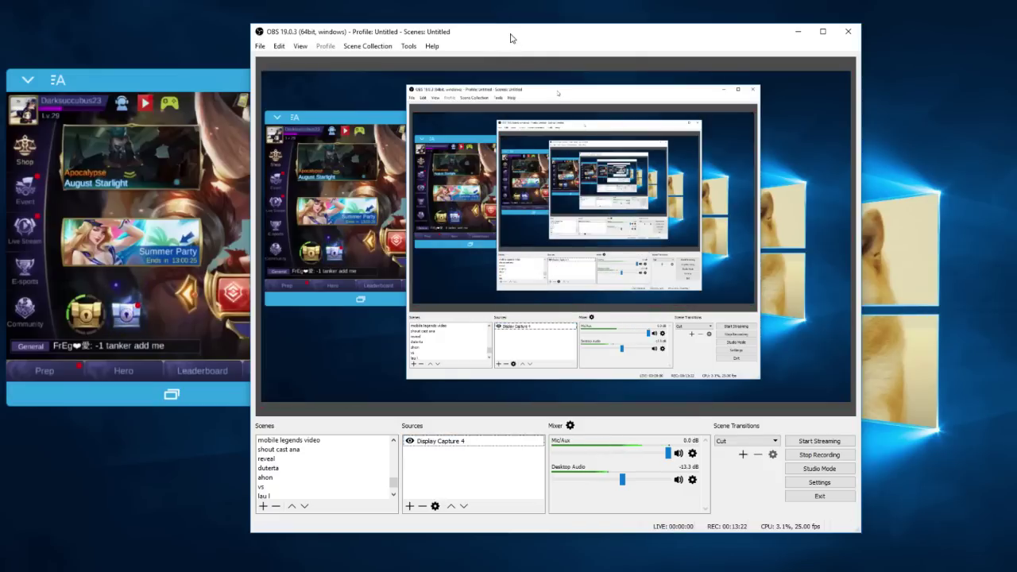
left_click_drag(511, 39, 689, 39)
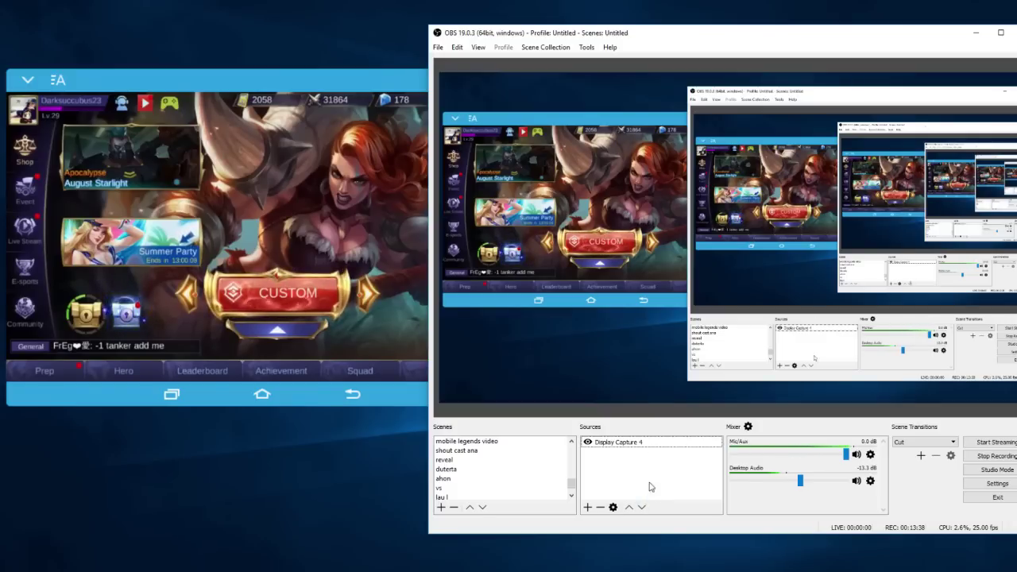
- Disable Presentation mode for the SideSync phone screen window and swipe across the phone's home screen pages
mouse_move(356, 81)
left_mouse_down()
mouse_move(408, 77)
mouse_move(364, 86)
mouse_move(372, 81)
mouse_move(354, 76)
left_mouse_up()
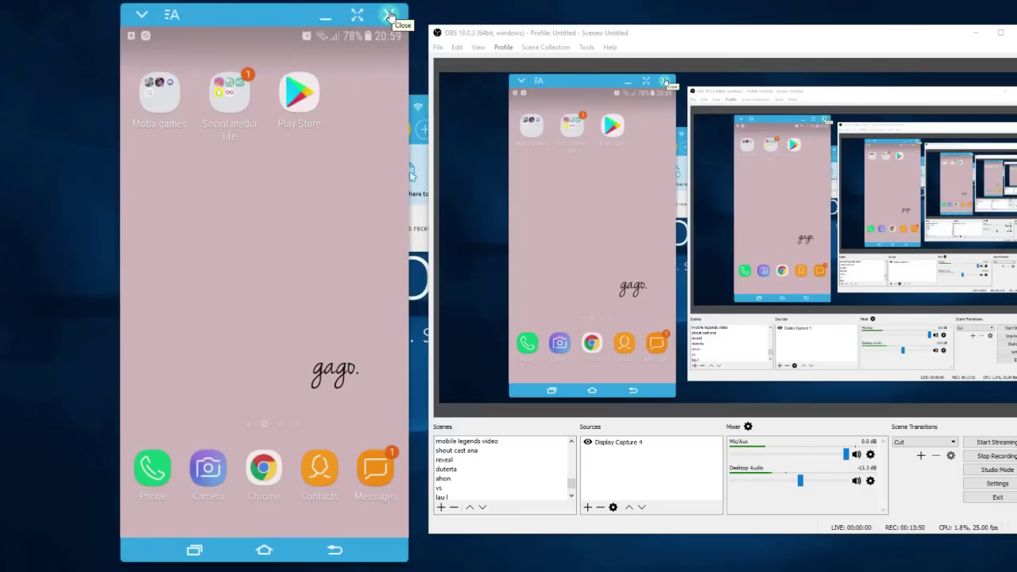
left_click(142, 14)
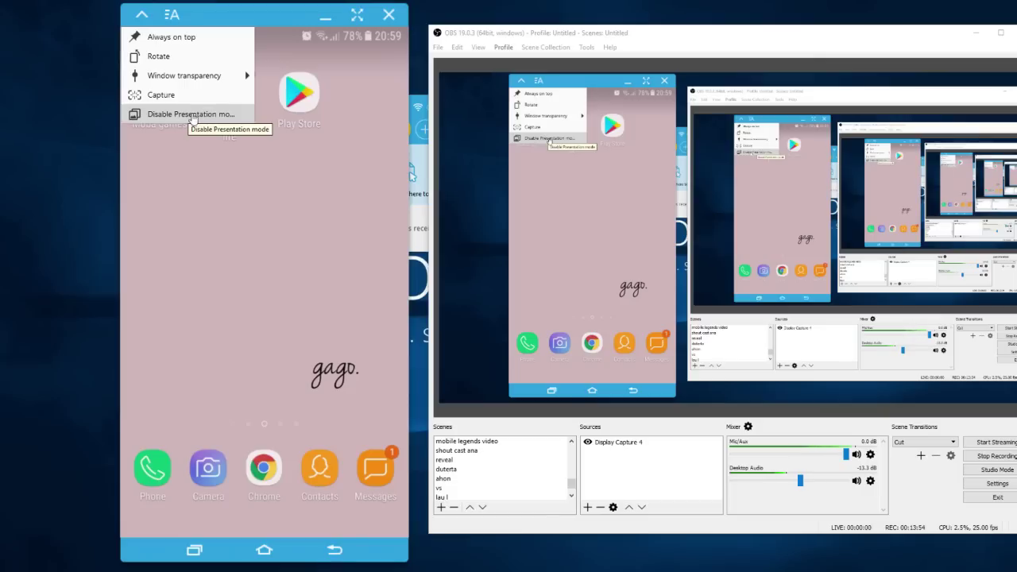
left_click(193, 118)
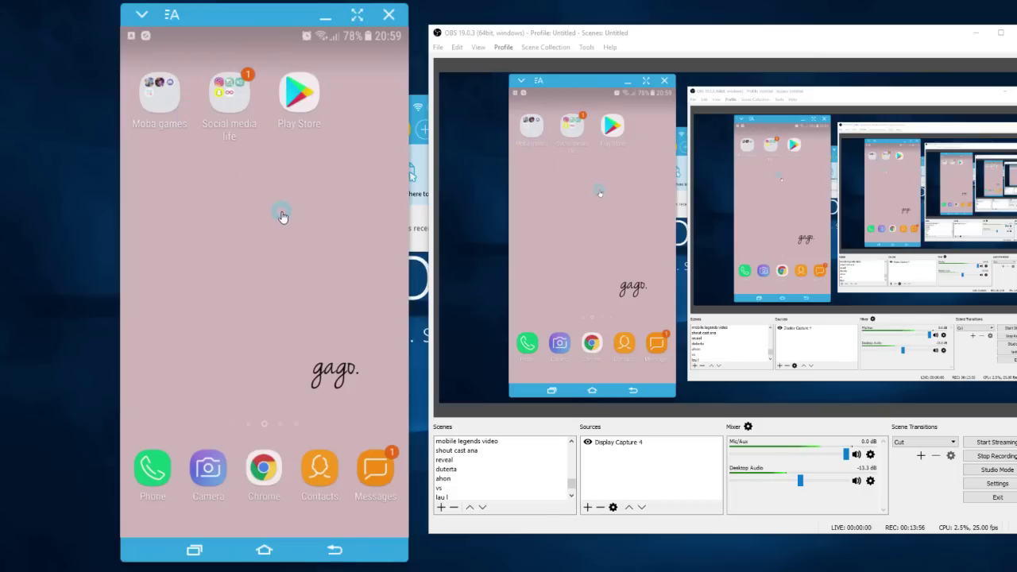
left_click_drag(234, 237, 109, 228)
left_click_drag(338, 262, 305, 279)
- Enable Presentation mode again for the mirrored phone screen, and close both the phone screen window and SideSync
left_click(140, 15)
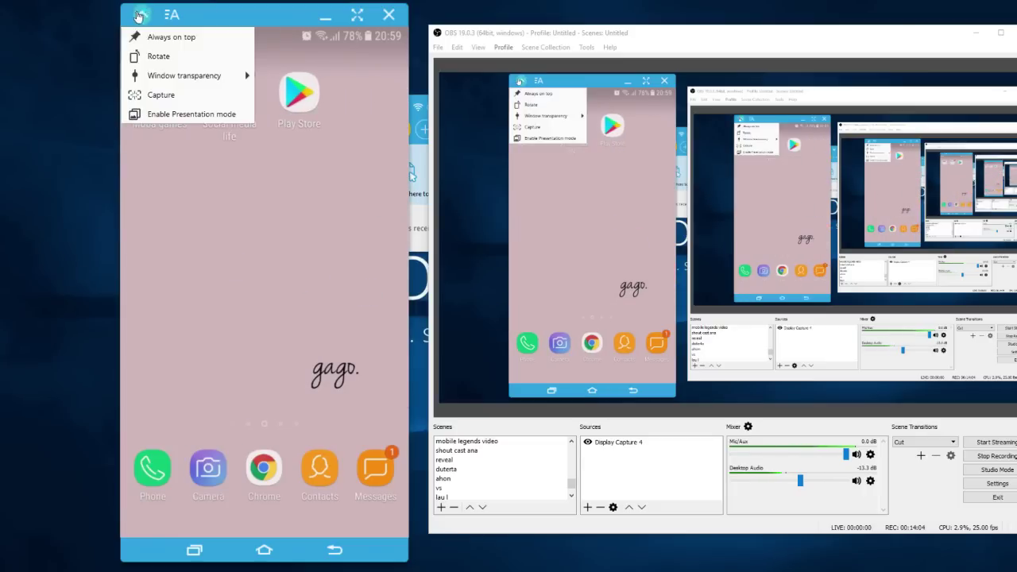
left_click(171, 114)
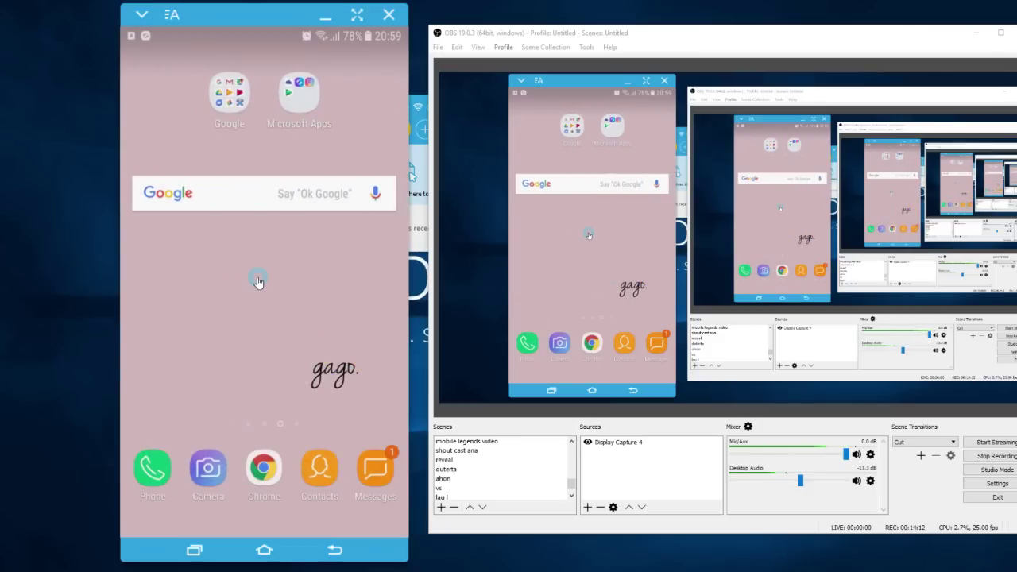
left_click(389, 15)
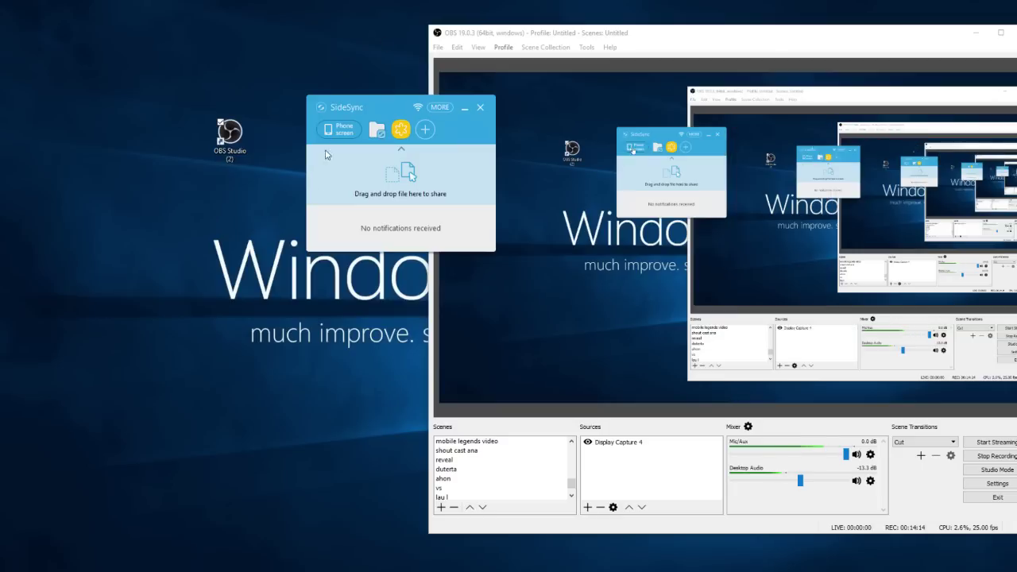
left_click(481, 107)
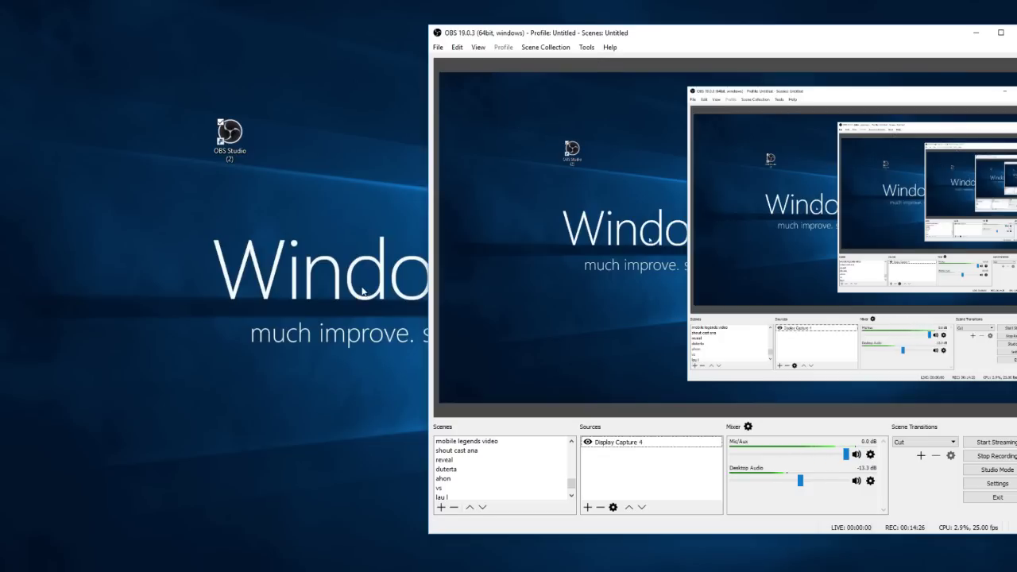
left_click(942, 571)
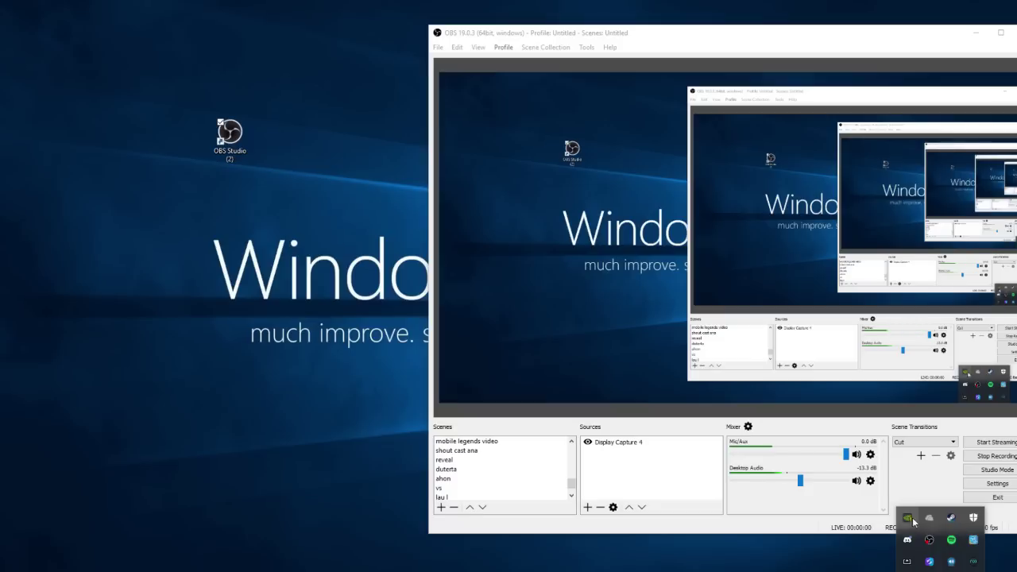
right_click(907, 563)
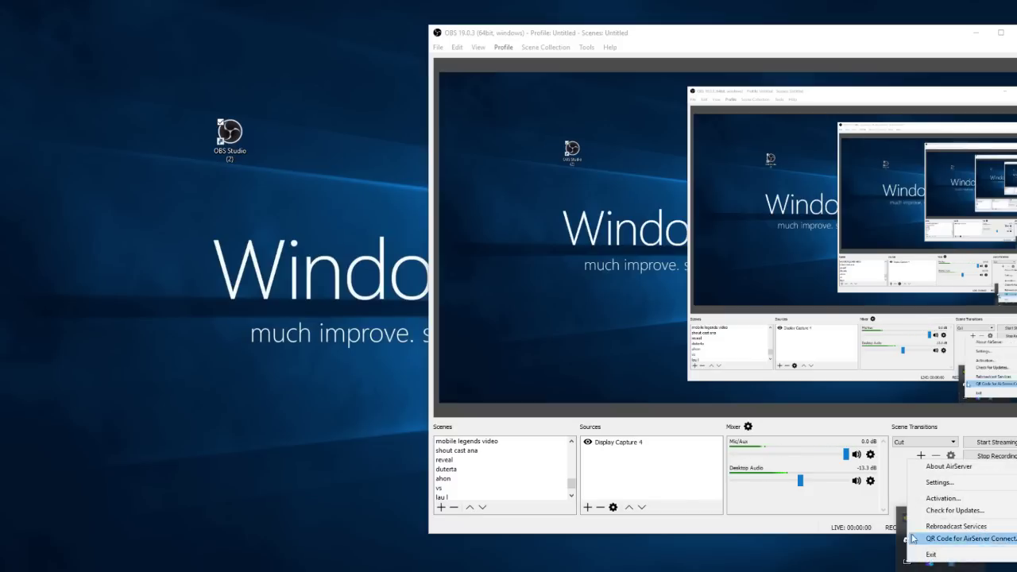
left_click(370, 474)
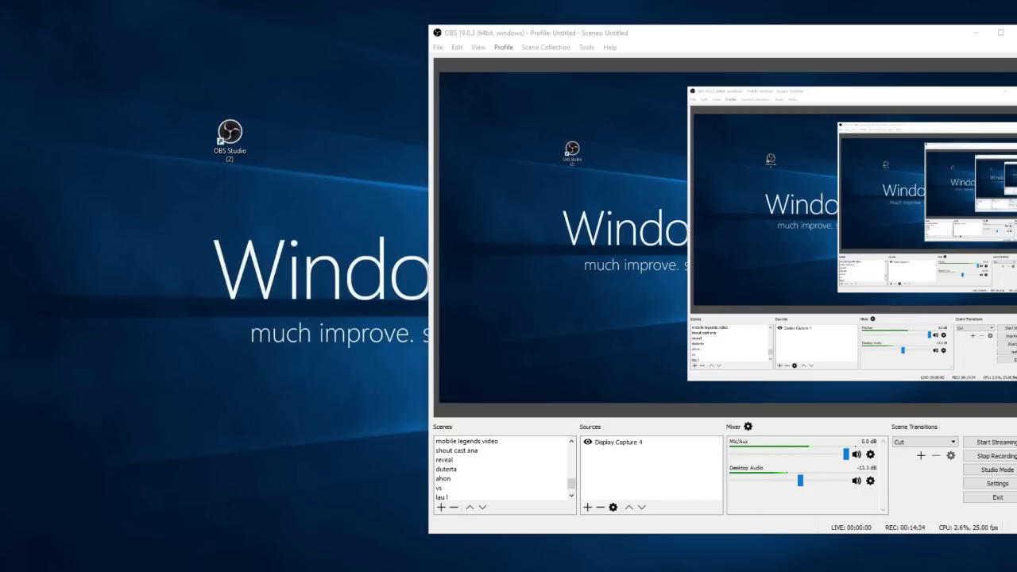
left_click(954, 571)
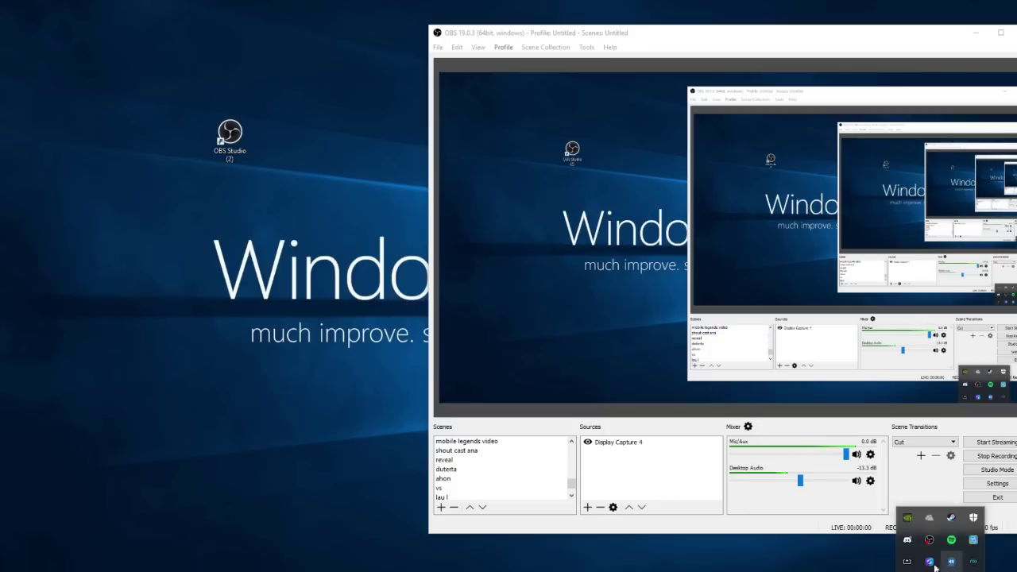
right_click(908, 563)
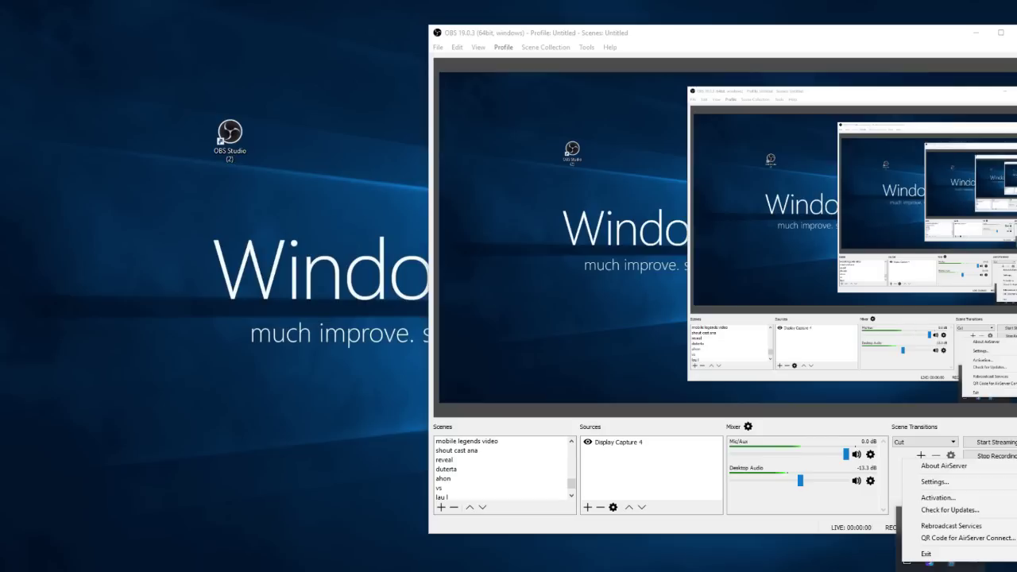
key("Escape")
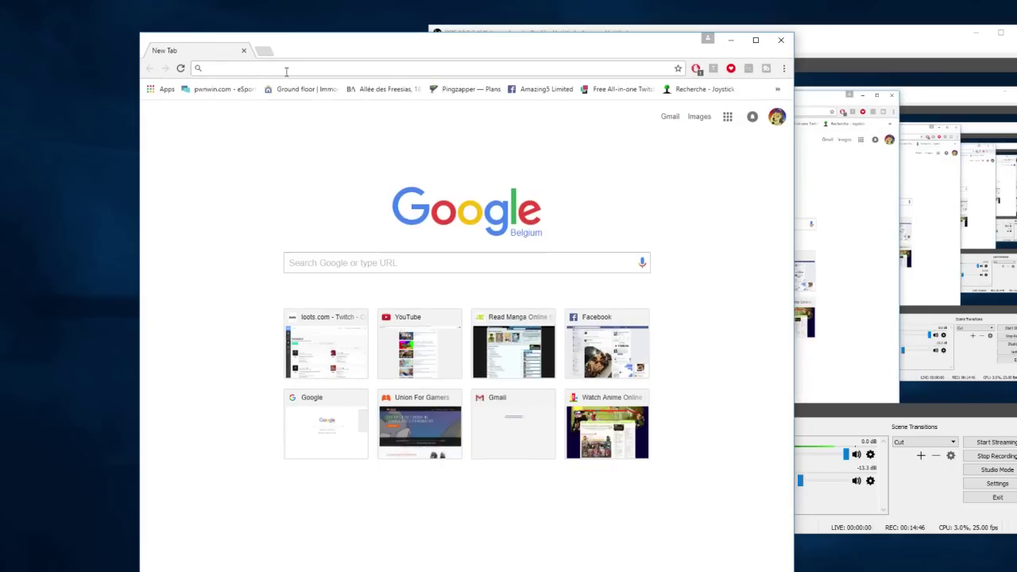
- In the web browser, search Google for "air server" and open the official AirServer website from the results
type("google.com")
key("Return")
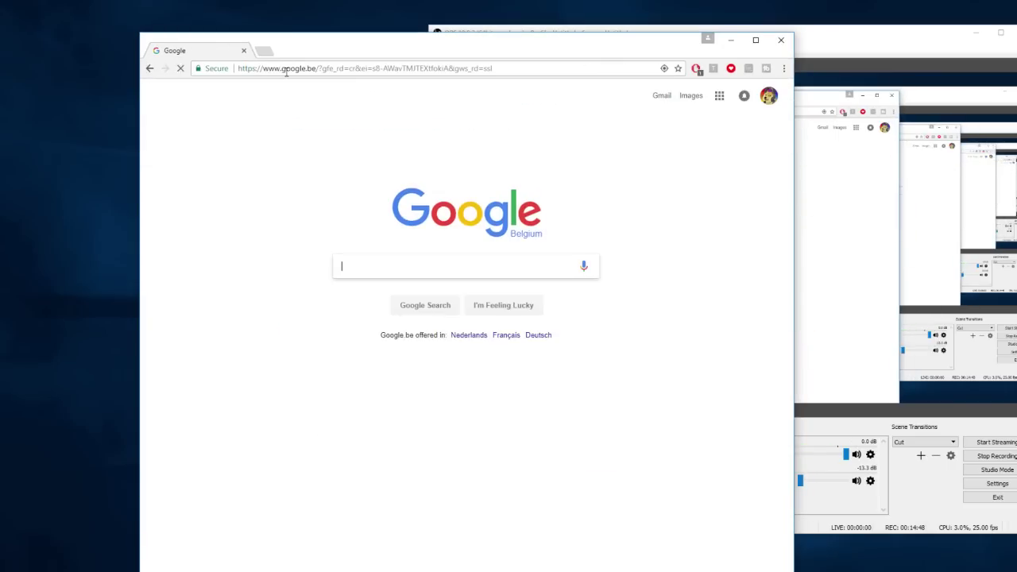
type("air ")
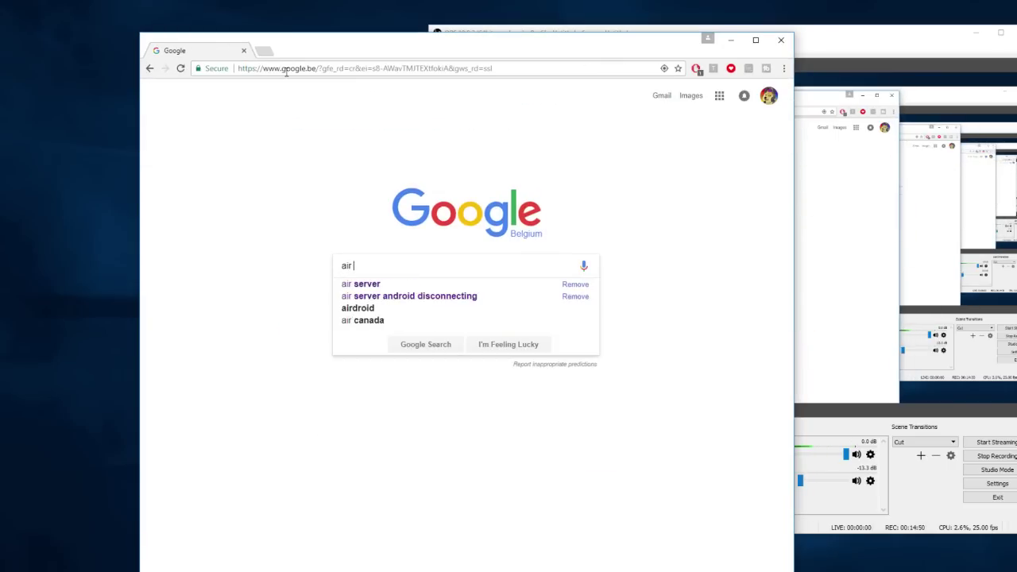
type("server")
key("Return")
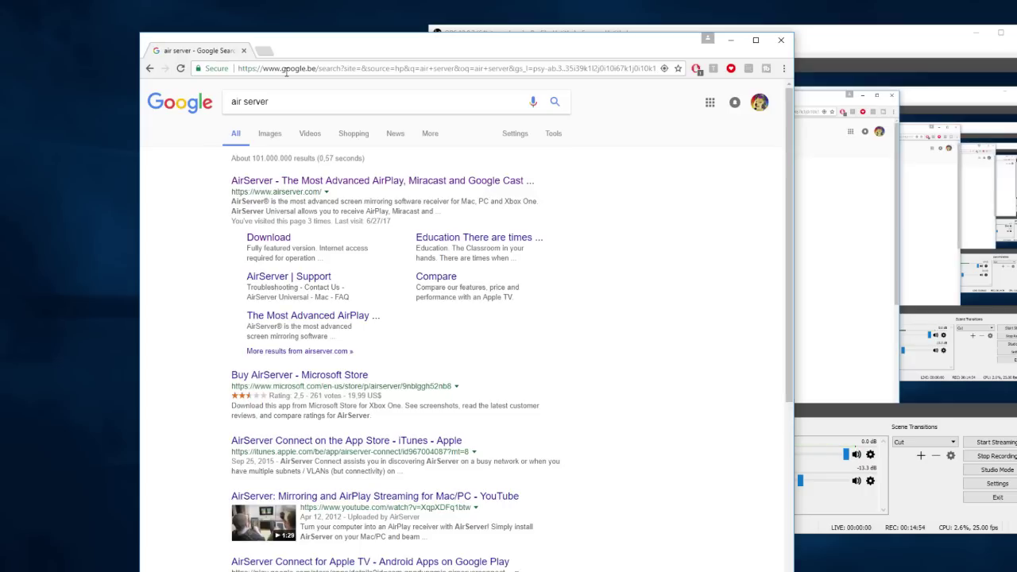
left_click(417, 182)
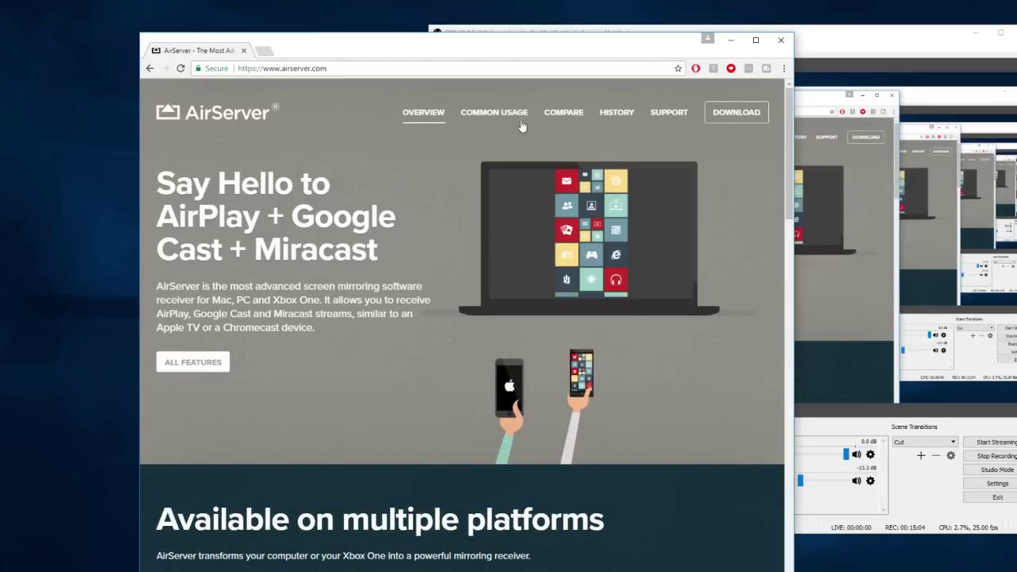
- Look over the AirServer overview and the trial and license options on its download page, and close the browser
scroll(347, 238, "down", 5)
scroll(409, 273, "up", 3)
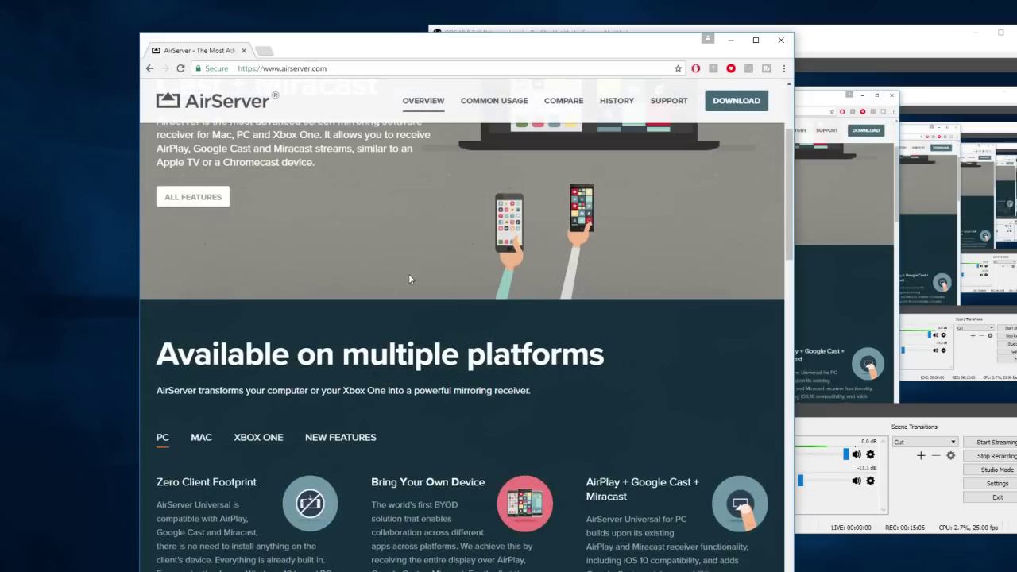
scroll(485, 199, "up", 2)
left_click(739, 101)
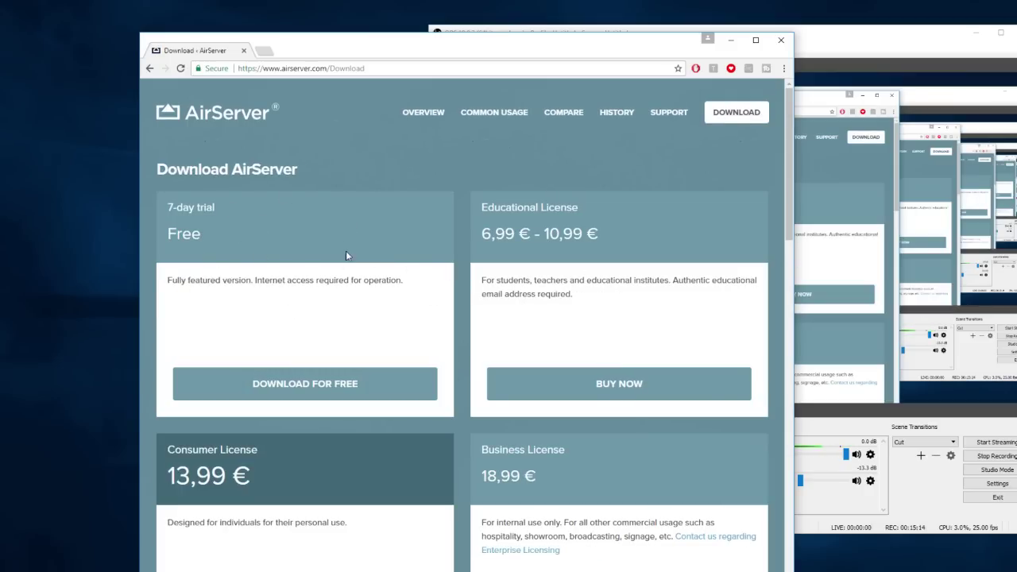
scroll(410, 265, "down", 3)
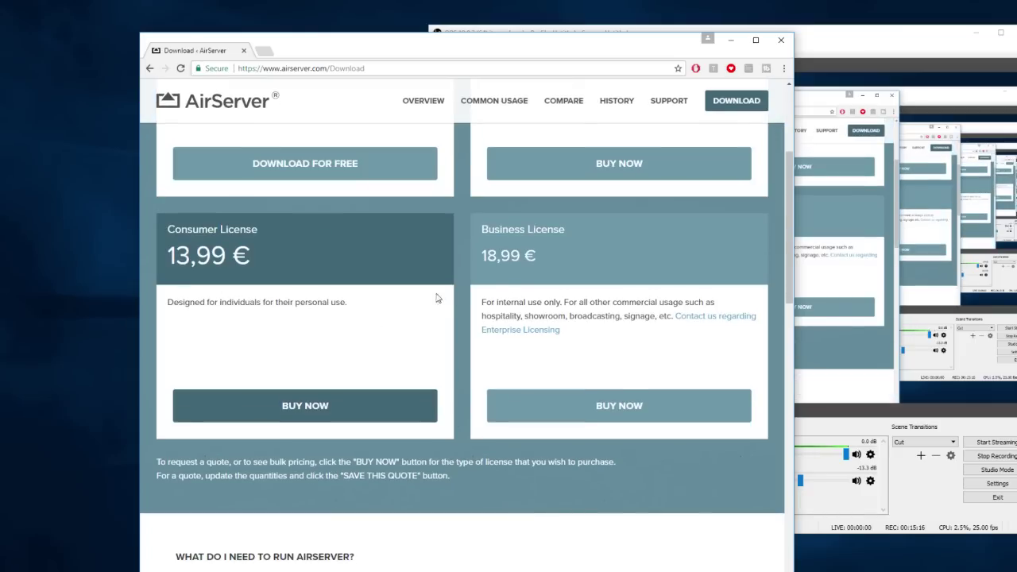
scroll(437, 298, "up", 2)
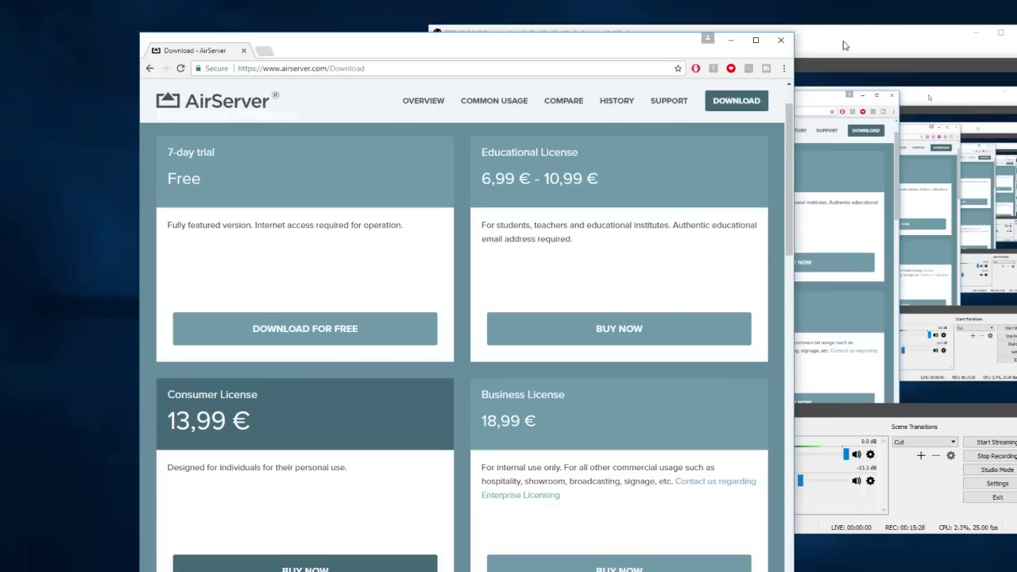
left_click(791, 40)
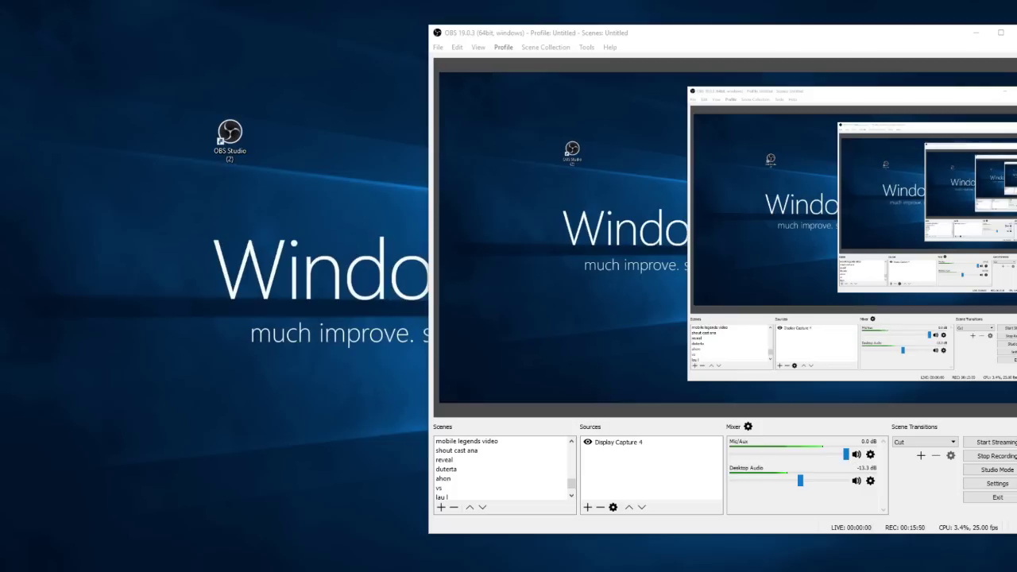
- Open the settings of the running AirServer from the system tray and enable AirPlay
left_click(946, 571)
right_click(908, 566)
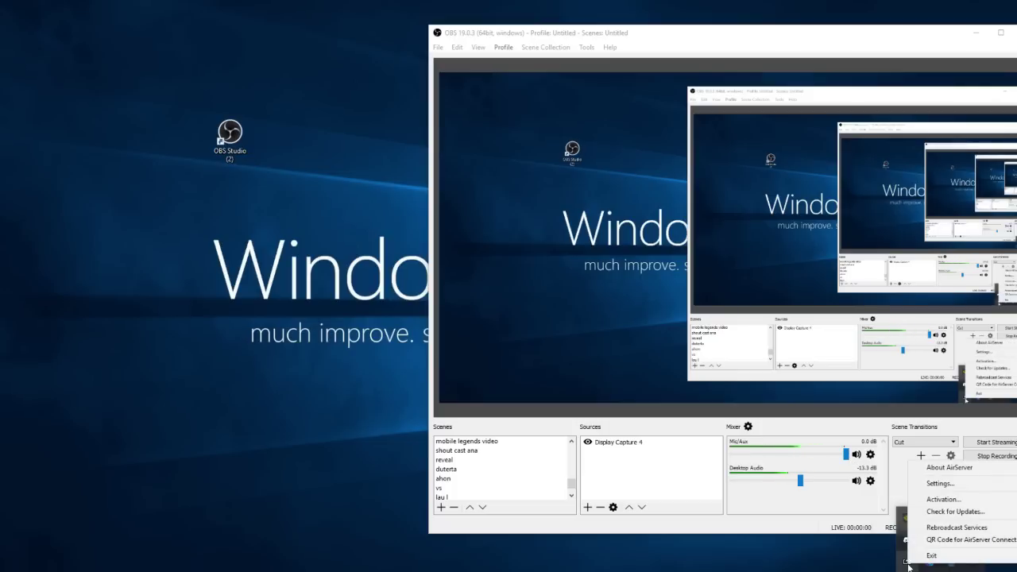
left_click(930, 484)
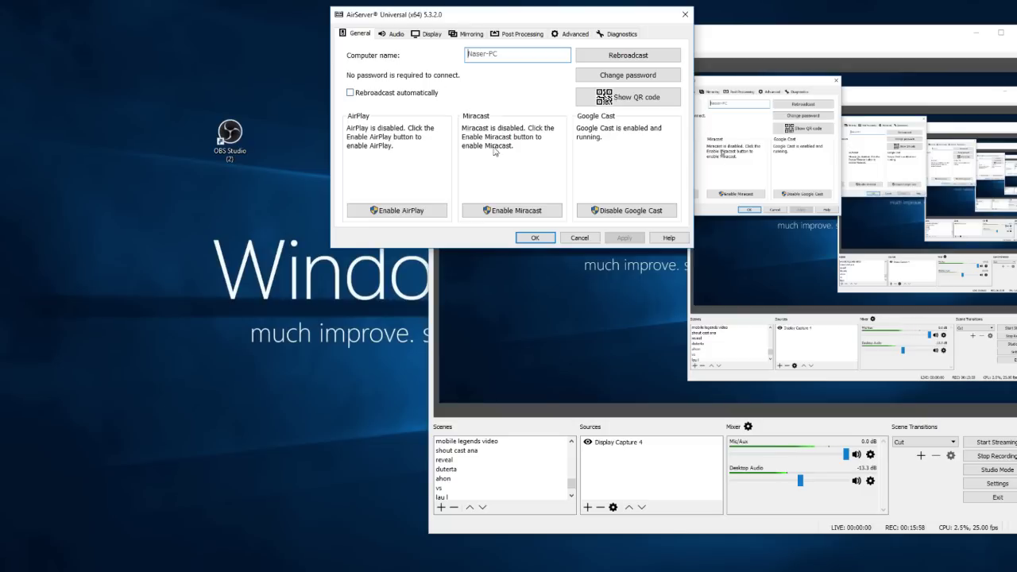
left_click(403, 211)
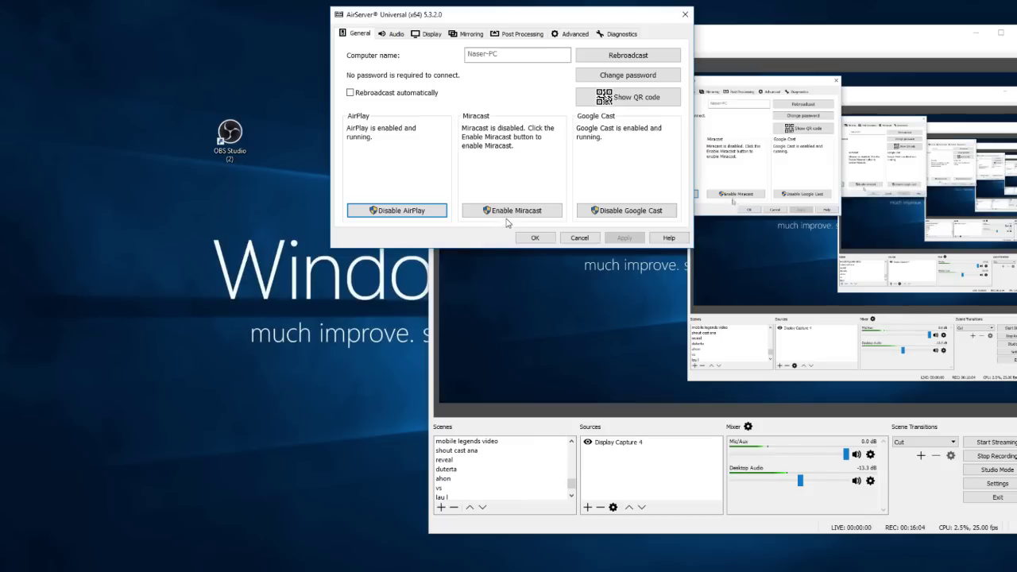
- Move the AirServer settings window off the visible desktop area and reposition the mirrored phone window next to OBS
left_click_drag(560, 15, 329, 136)
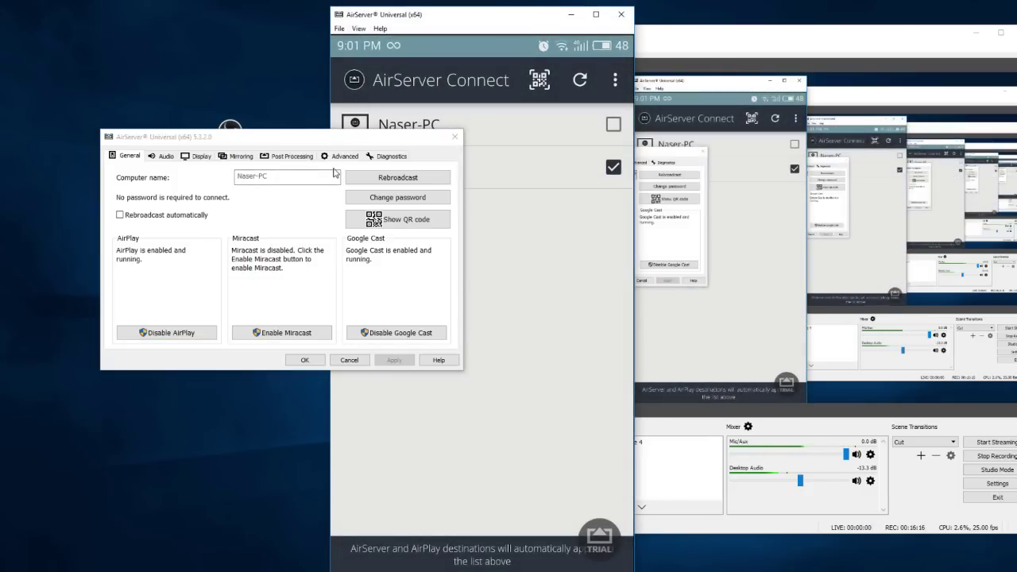
left_click_drag(314, 143, 1016, 163)
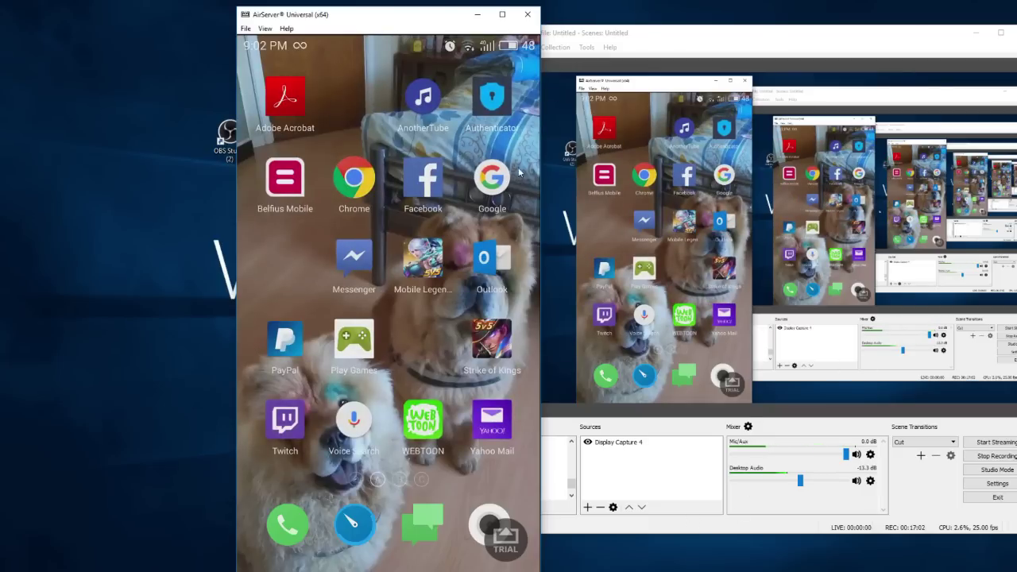
left_click_drag(433, 26, 437, 22)
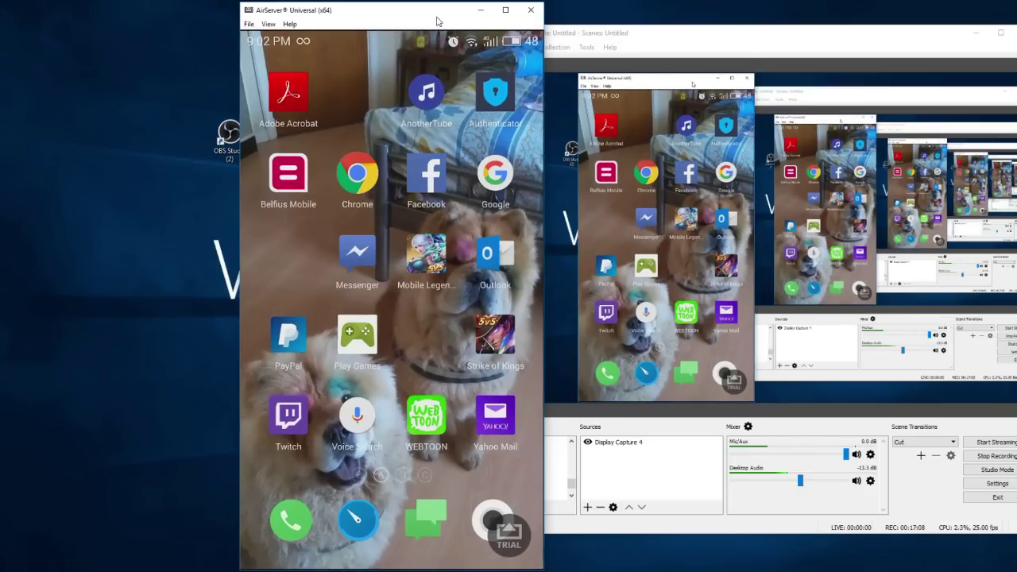
- Add a new Game Capture source with the default name above Display Capture 4 in the current OBS scene
left_click(632, 483)
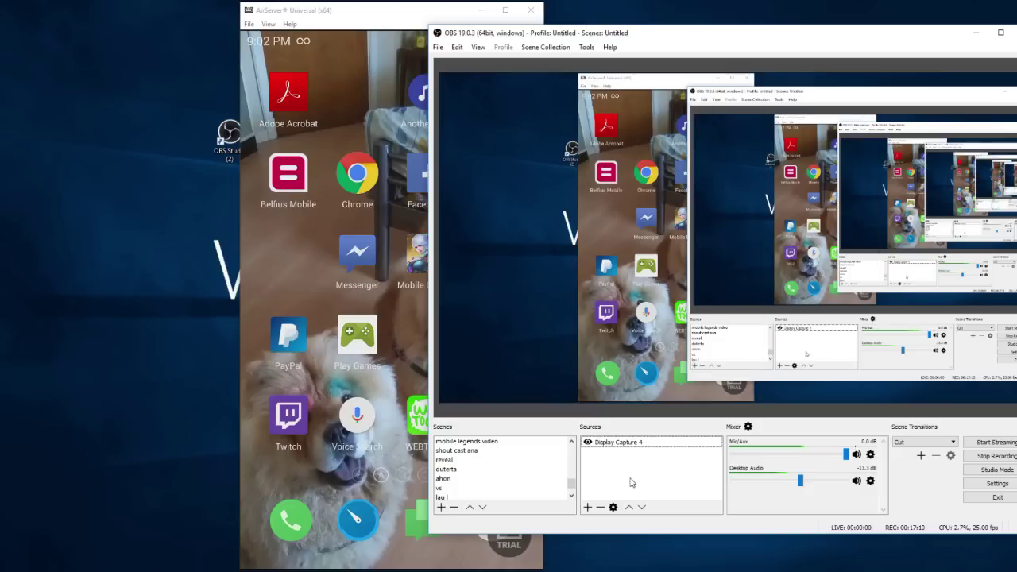
right_click(631, 476)
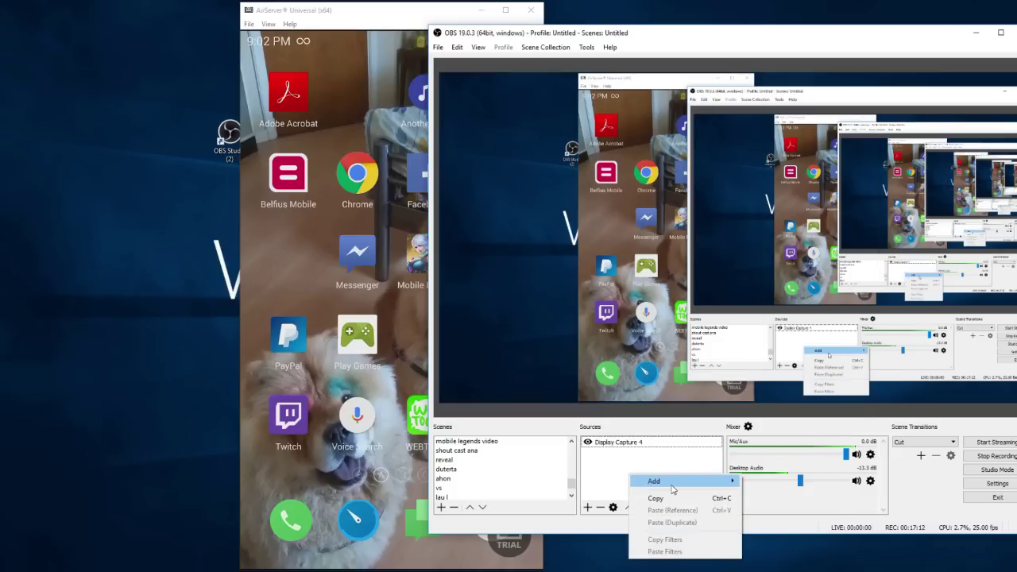
mouse_move(684, 482)
left_click(777, 497)
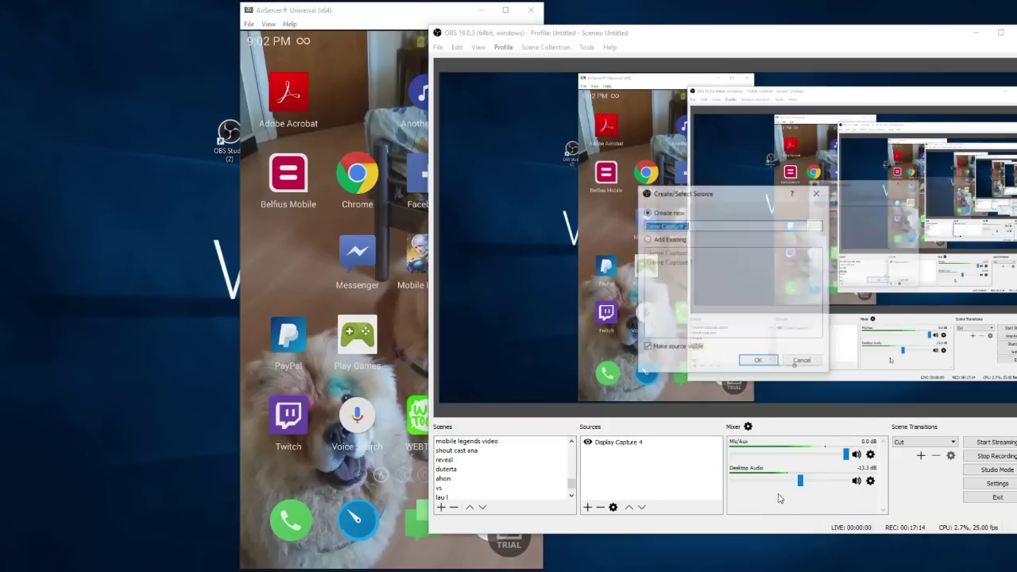
left_click(764, 360)
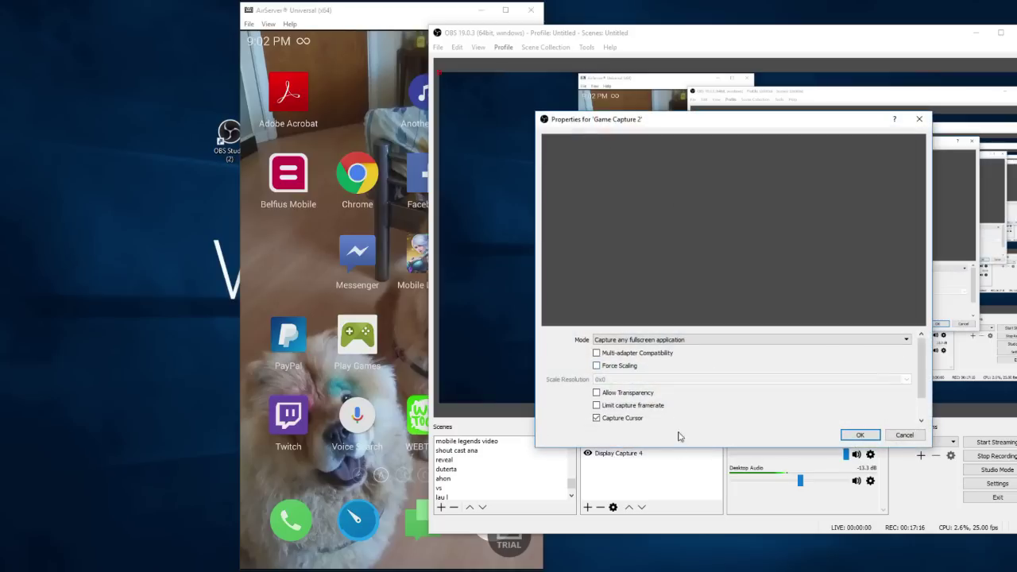
- Configure the Game Capture source to capture a specific window, [AirServer.exe]: AirServer® Universal (x64), and accept its properties
left_click(682, 341)
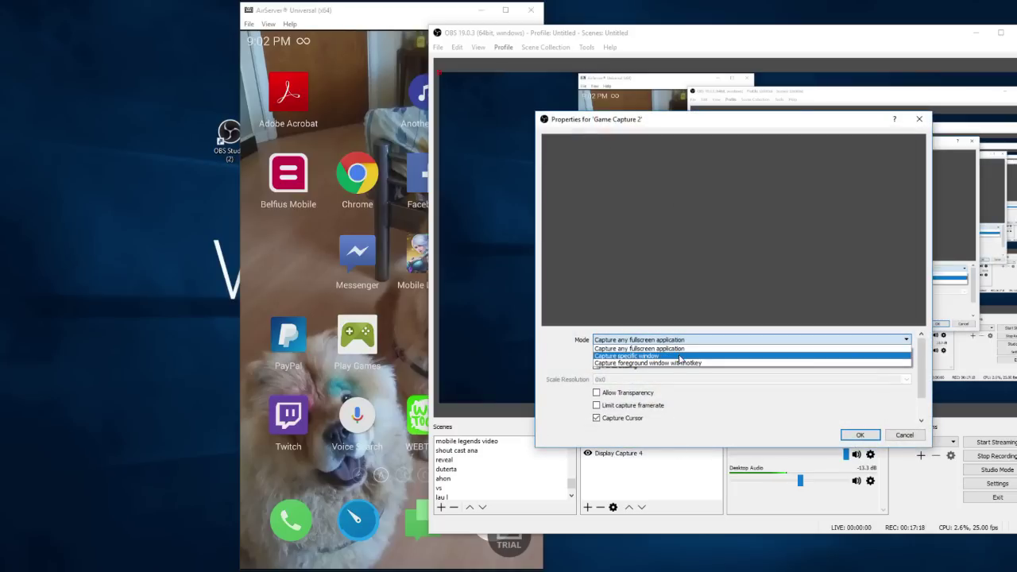
left_click(679, 356)
left_click(716, 326)
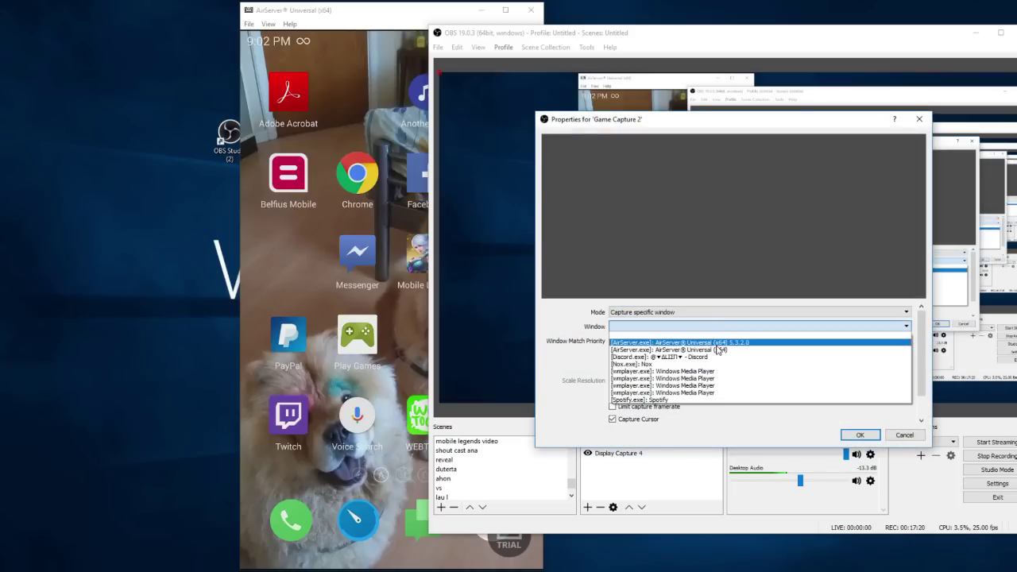
left_click(717, 350)
left_click(860, 435)
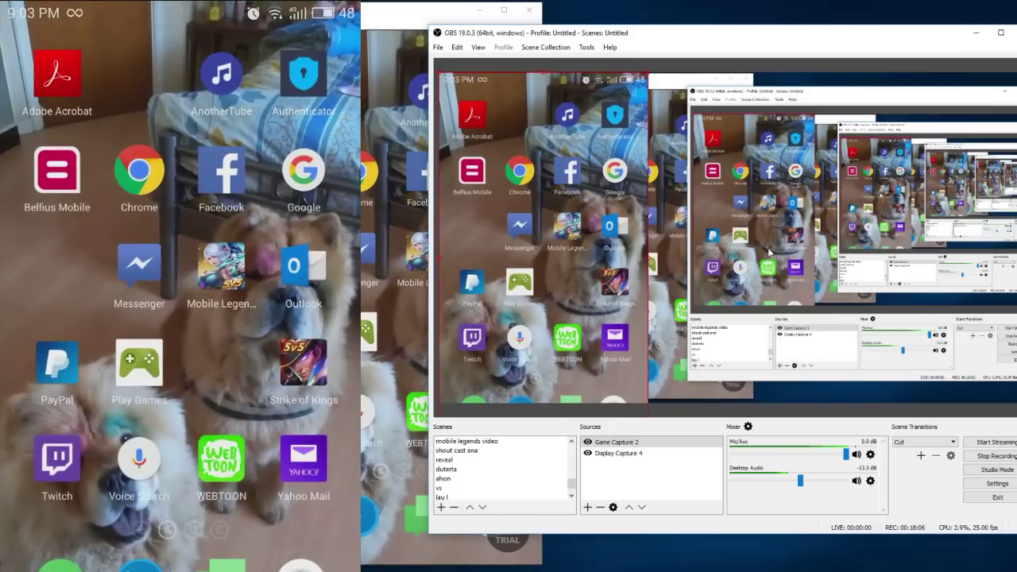
- Remove the Game Capture 2 source from the current scene and close the AirServer mirroring window
left_click(600, 443)
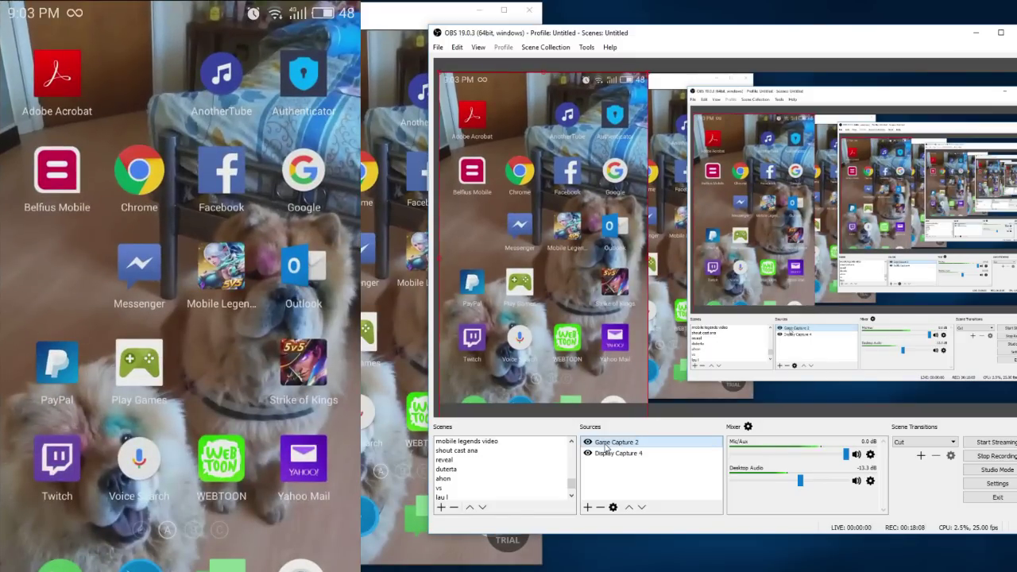
key("Delete")
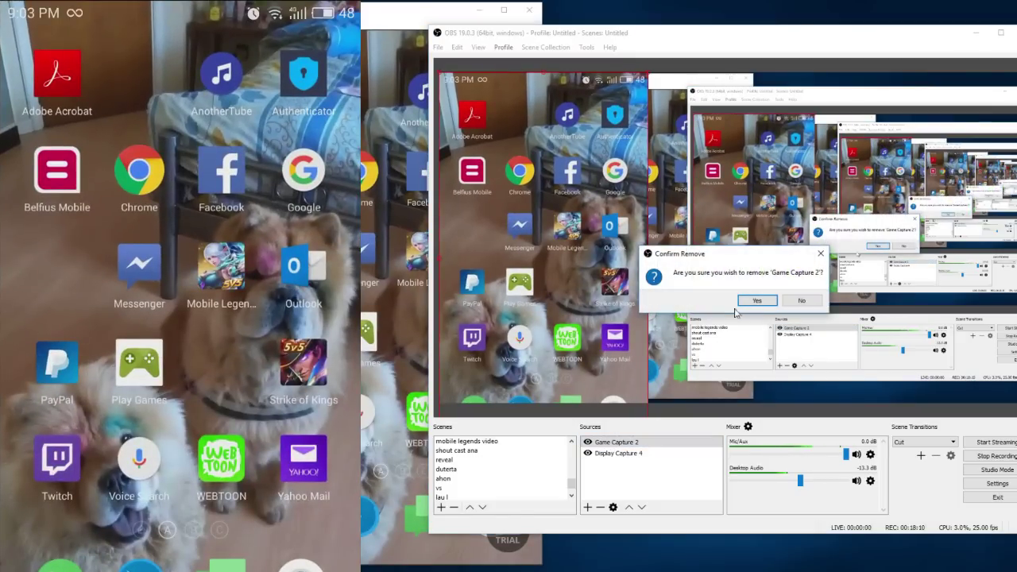
left_click(757, 300)
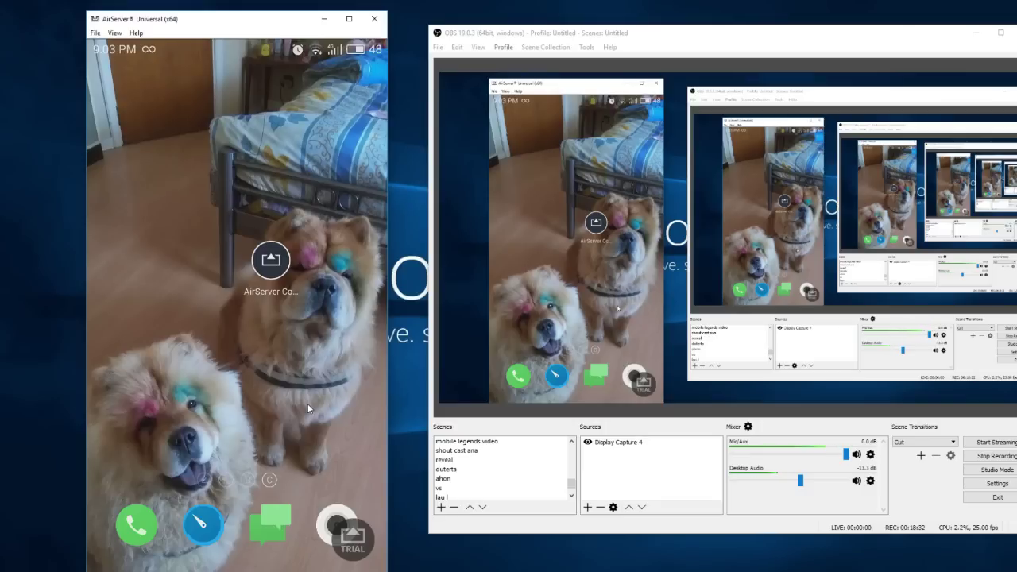
left_click(374, 18)
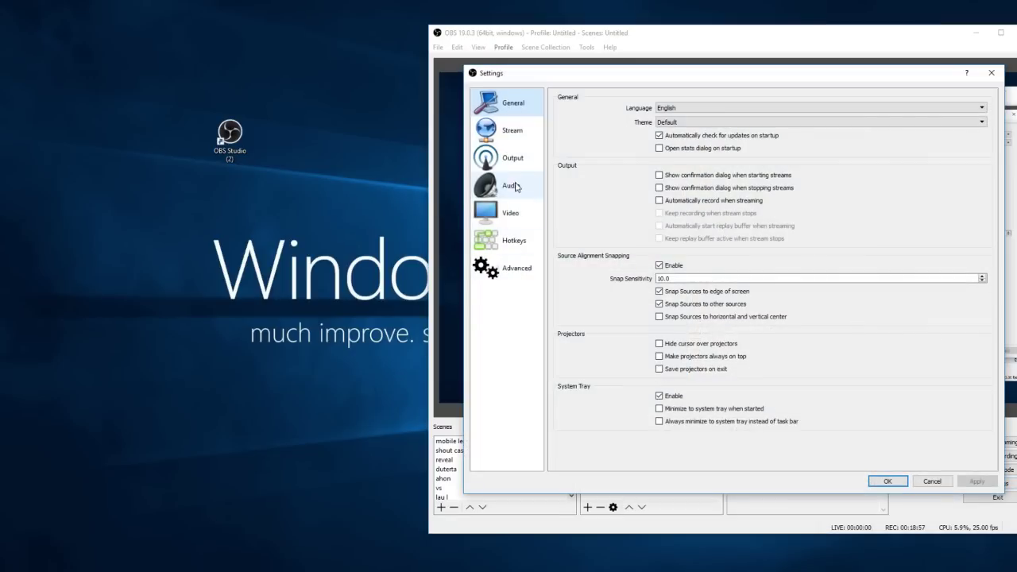
- Review the Stream settings and the streaming bitrate in the Output settings, then leave the settings without saving
left_click(508, 131)
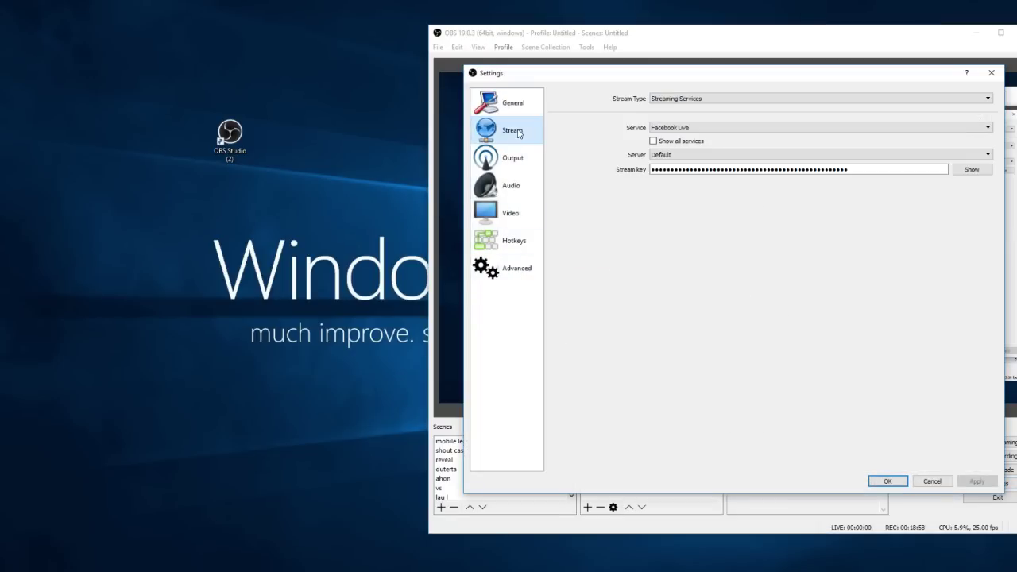
left_click(520, 167)
double_click(686, 217)
left_click(695, 218)
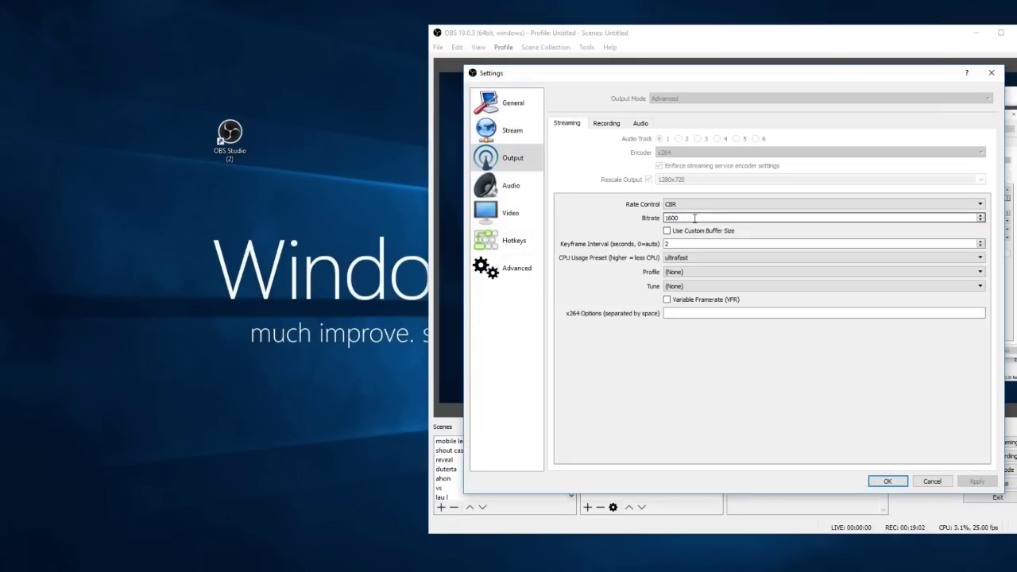
left_click_drag(695, 218, 661, 219)
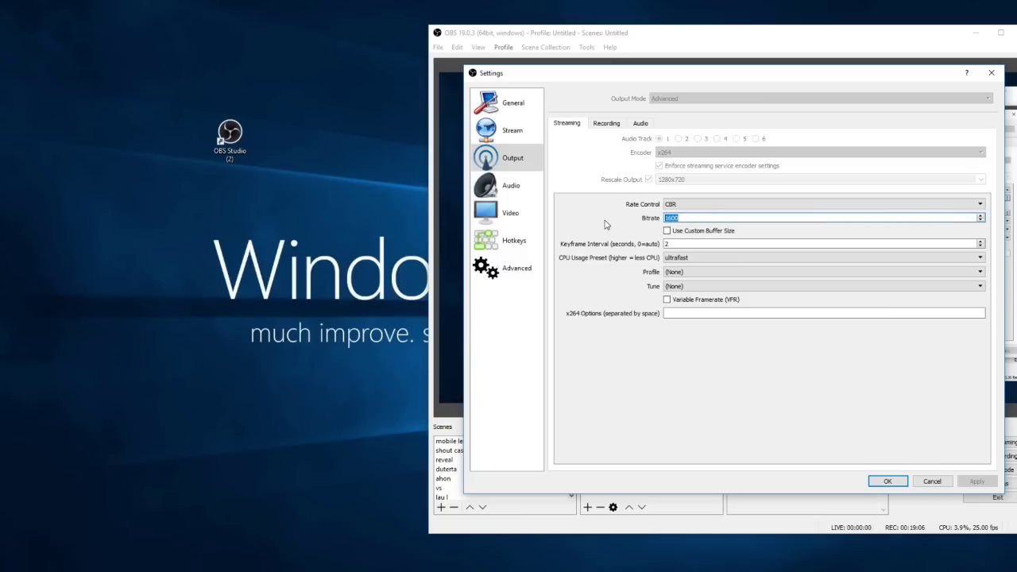
left_click(692, 220)
left_click_drag(817, 80, 587, 82)
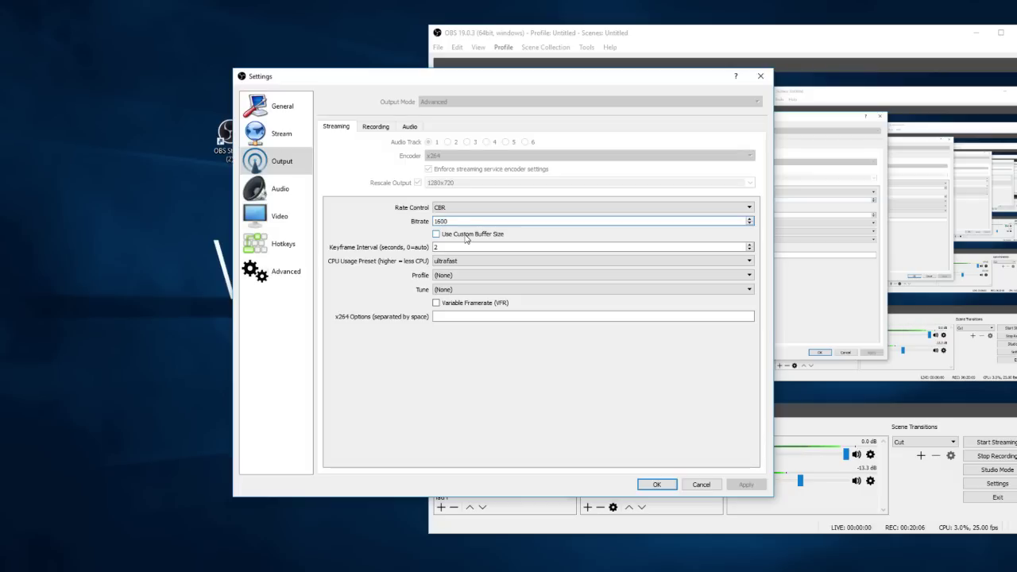
left_click(701, 485)
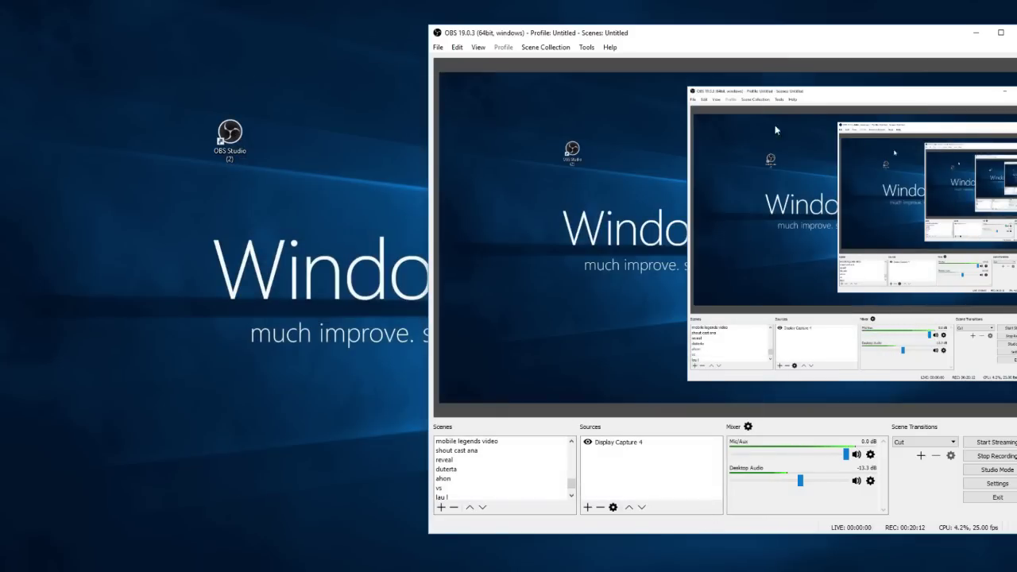
- Reposition the OBS window so that it is fully visible on the desktop
left_click_drag(789, 42, 664, 40)
left_click_drag(569, 44, 678, 54)
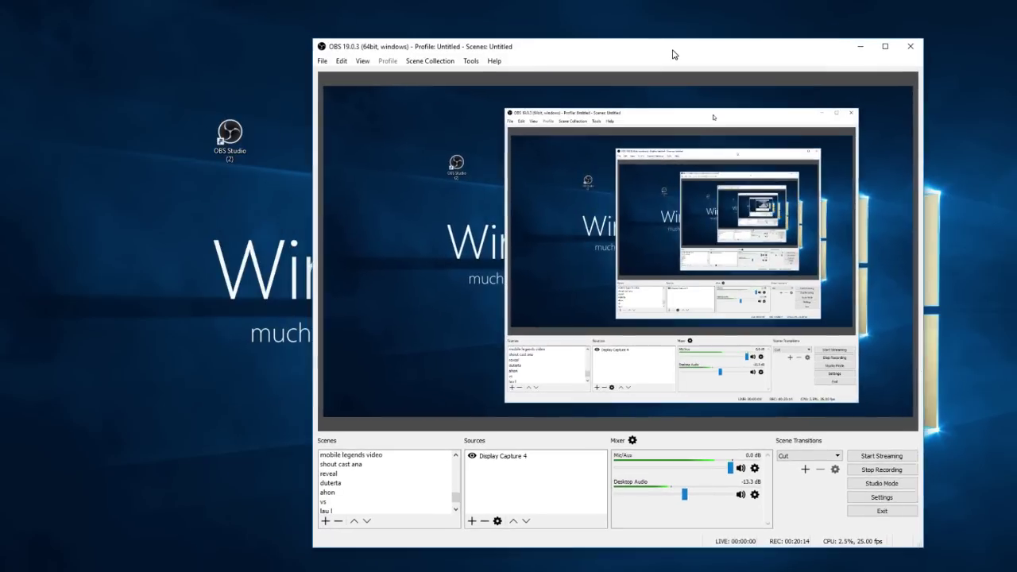